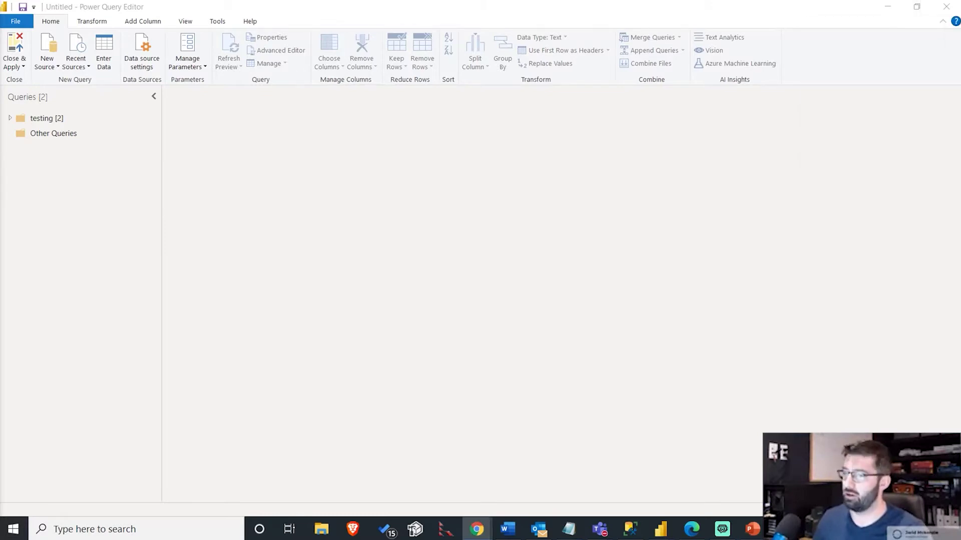
# Bring the Dynamics 365 browser window over the Power Query Editor.
pyautogui.moveTo(960, 30); pyautogui.dragTo(623, 59)
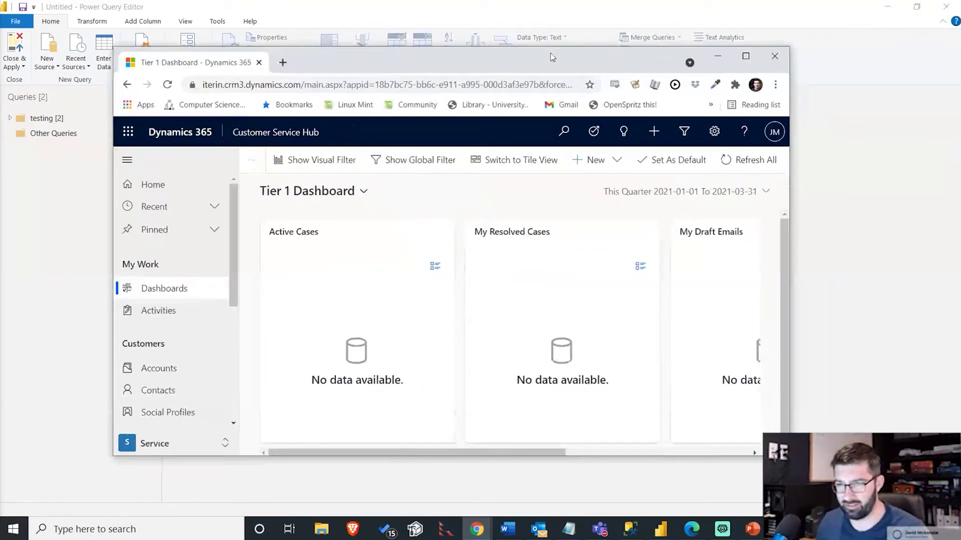
# Maximize Dynamics 365 and open Advanced Settings in a new tab from the gear menu.
pyautogui.click(745, 57)
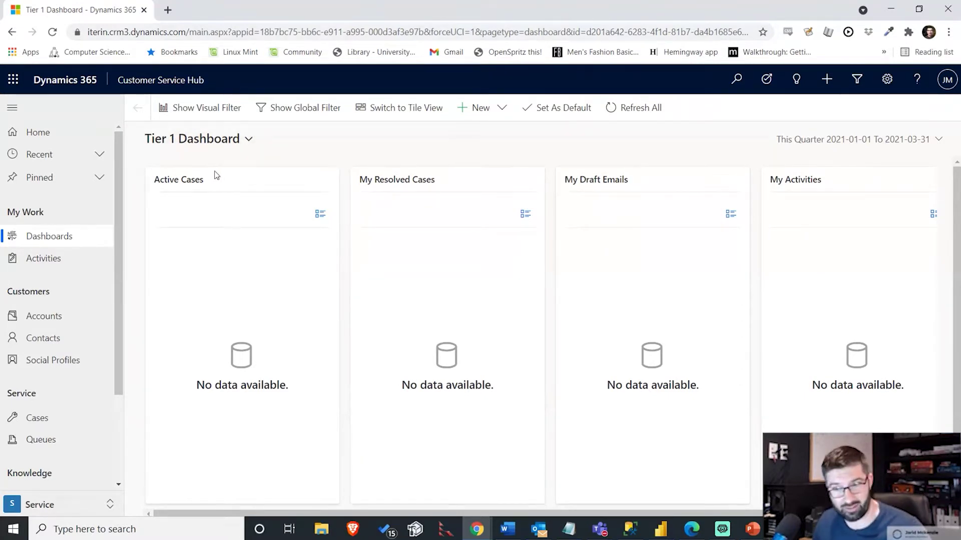
pyautogui.click(887, 80)
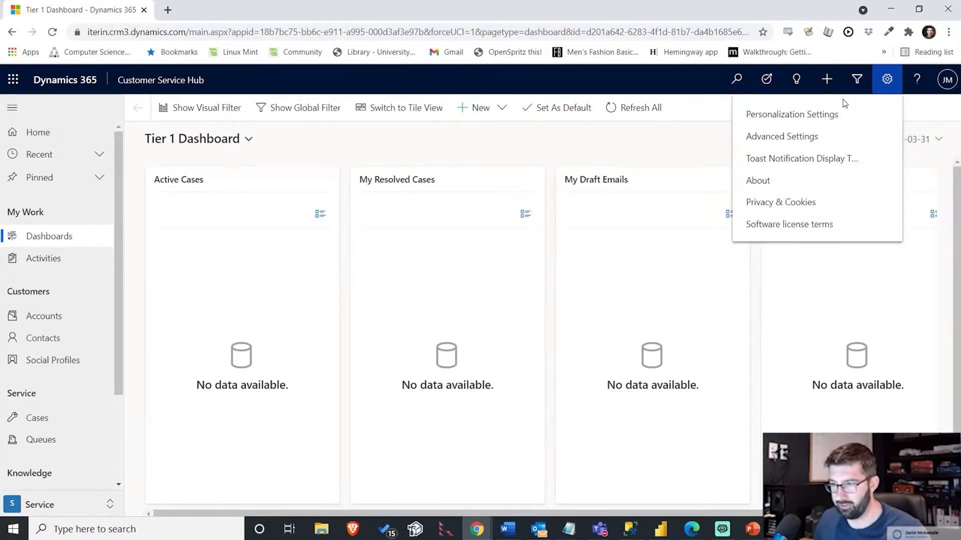
pyautogui.click(773, 139)
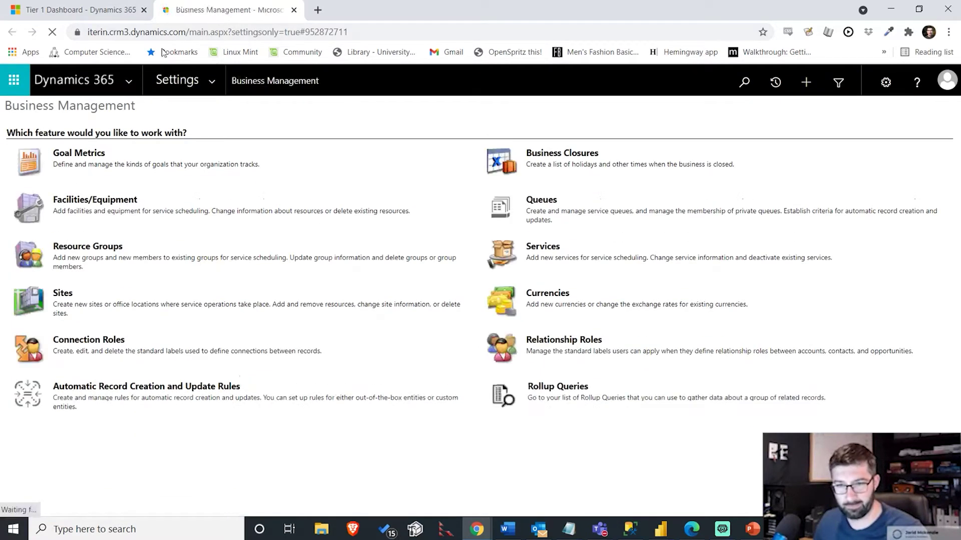
# Go to Customizations > Developer Resources, select the Service Root URL, and minimize Chrome.
pyautogui.click(211, 83)
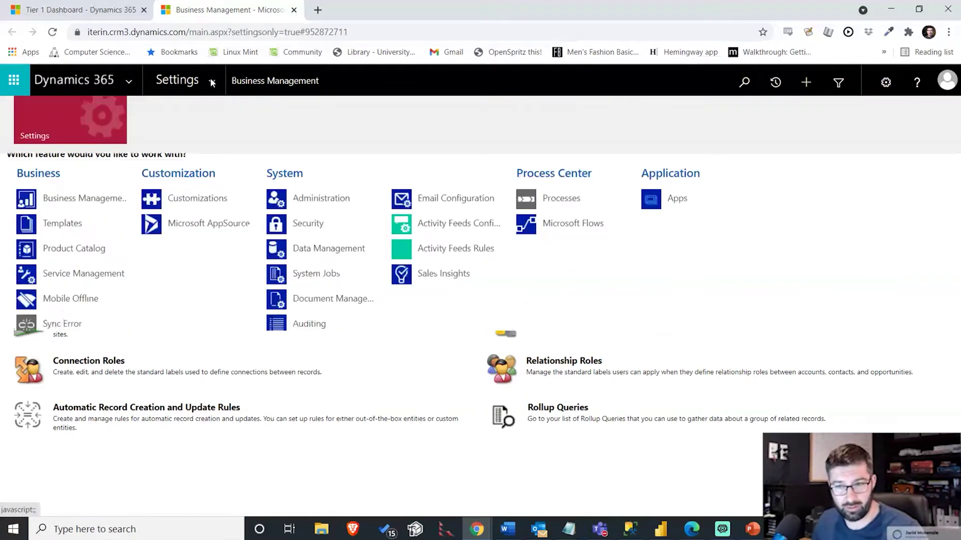
pyautogui.click(190, 200)
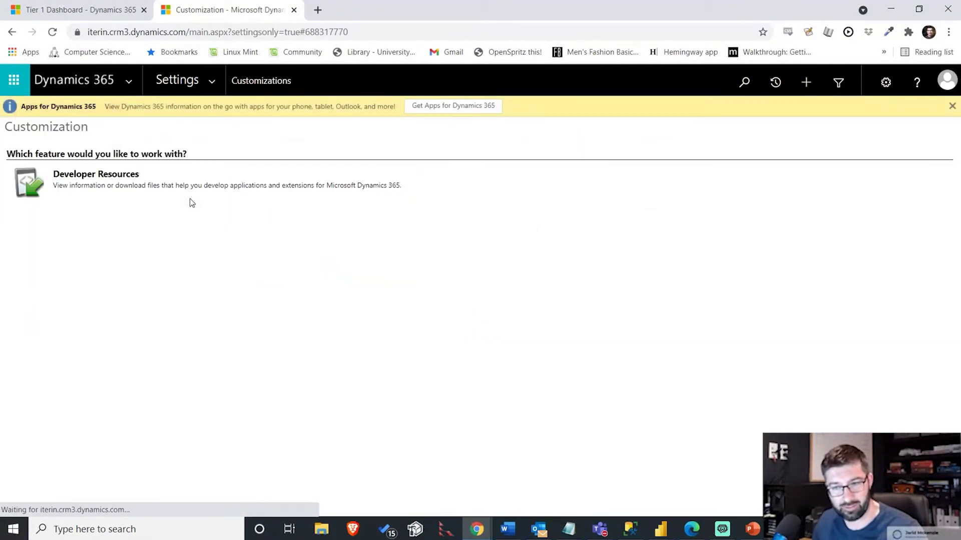
pyautogui.click(78, 175)
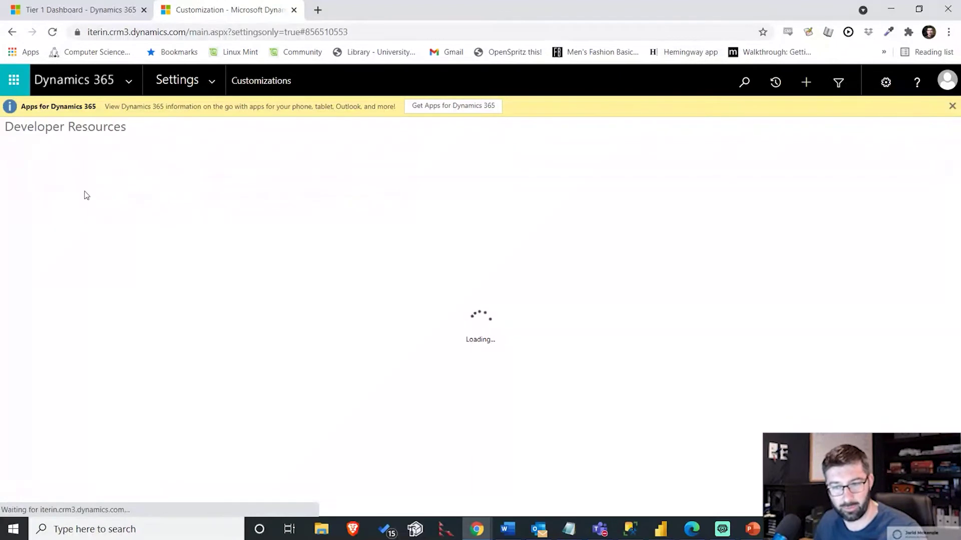
pyautogui.moveTo(260, 276); pyautogui.dragTo(26, 278)
pyautogui.hotkey('ctrl', 'c')
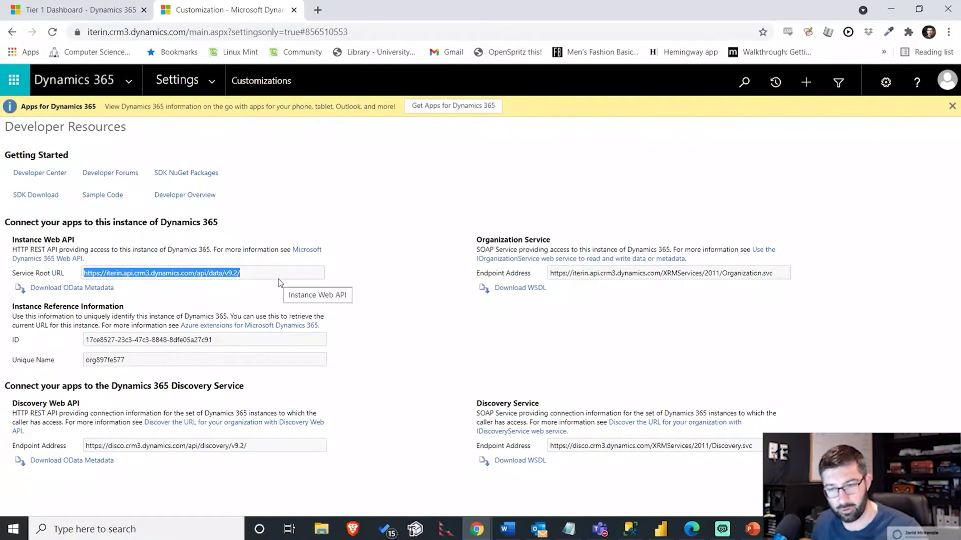
pyautogui.click(890, 9)
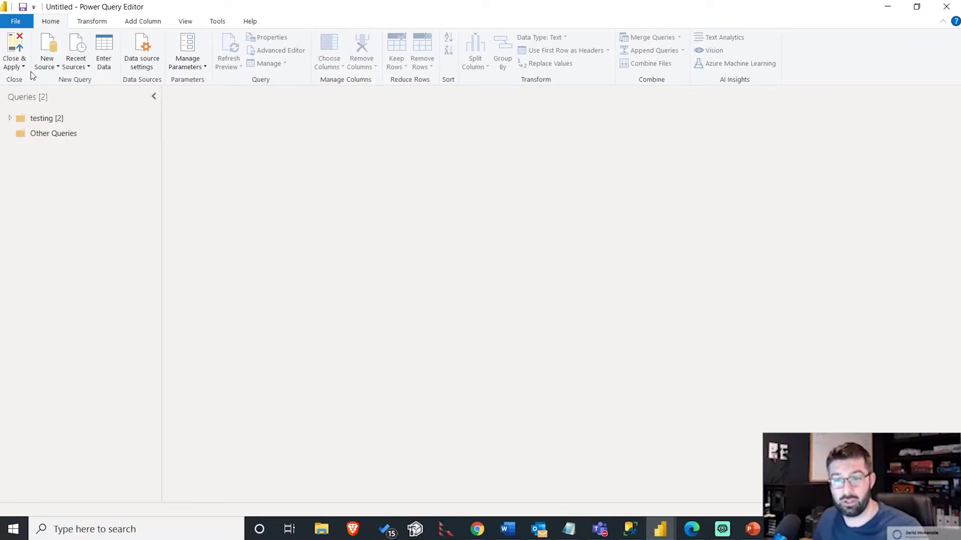
# Search the full connector catalogue for 'dyn' and pick Dynamics 365 (online).
pyautogui.click(51, 64)
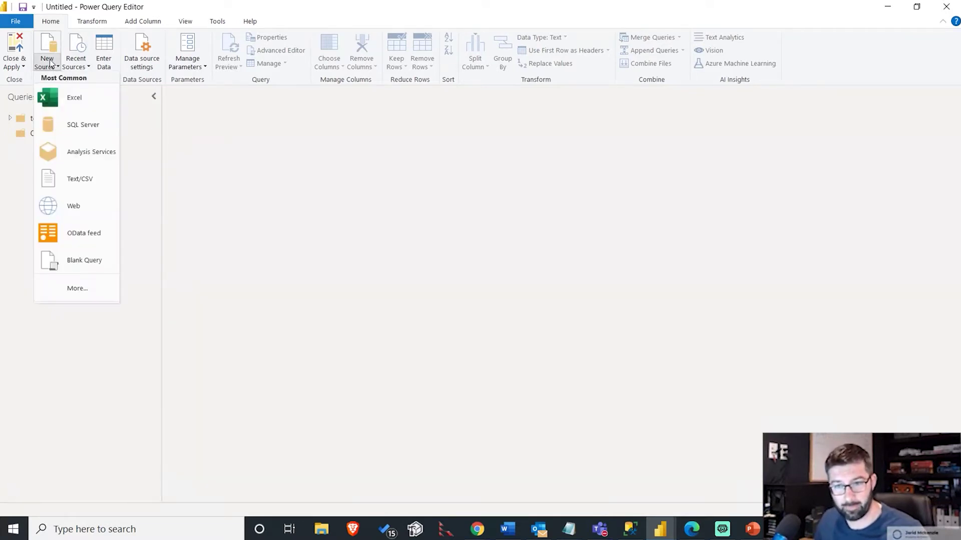
pyautogui.click(78, 296)
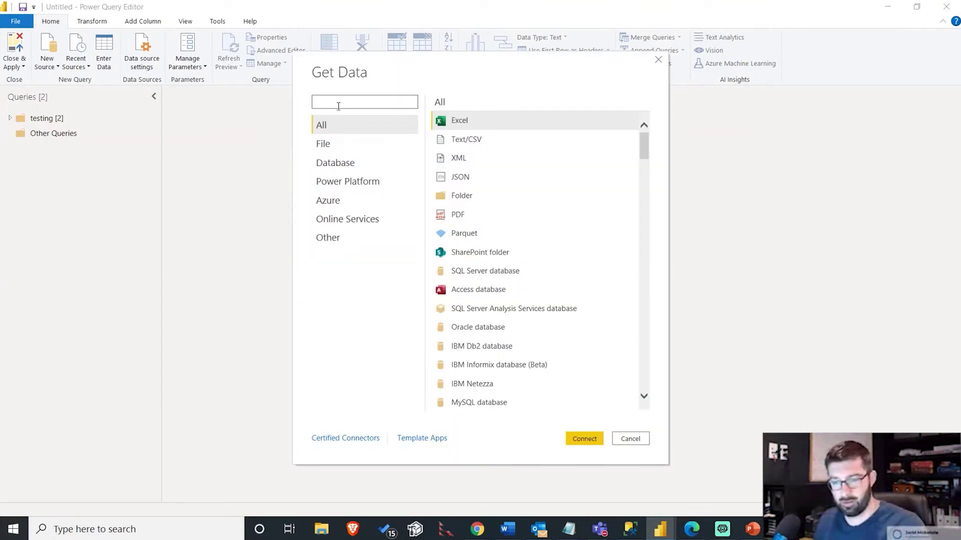
pyautogui.write('dyn')
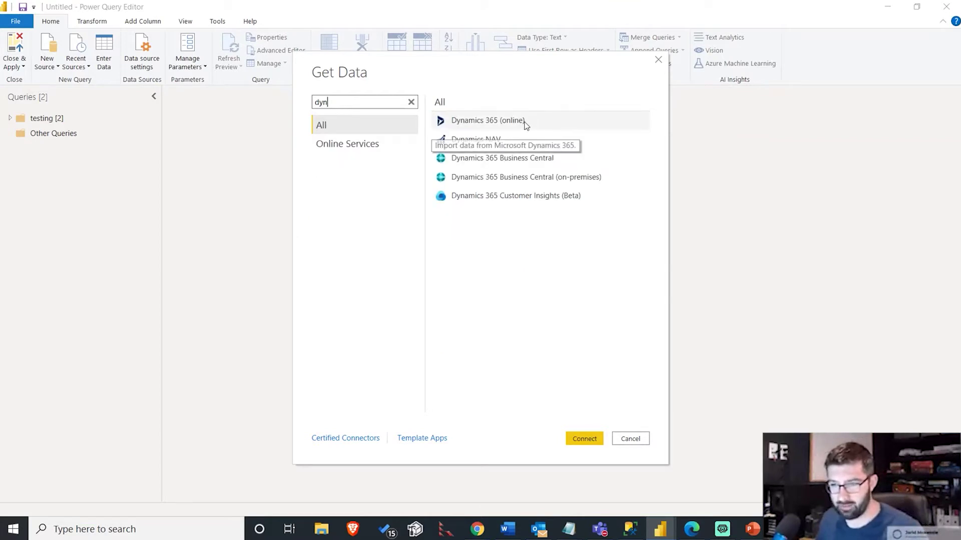
pyautogui.click(481, 121)
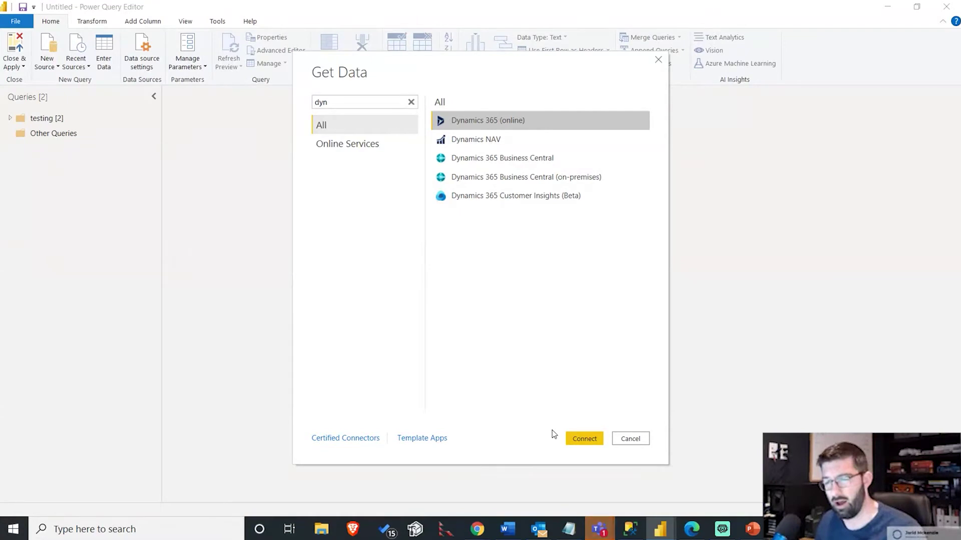
# Paste the instance's Web API URL ending in /api/data/v9.2/ and connect.
pyautogui.click(584, 438)
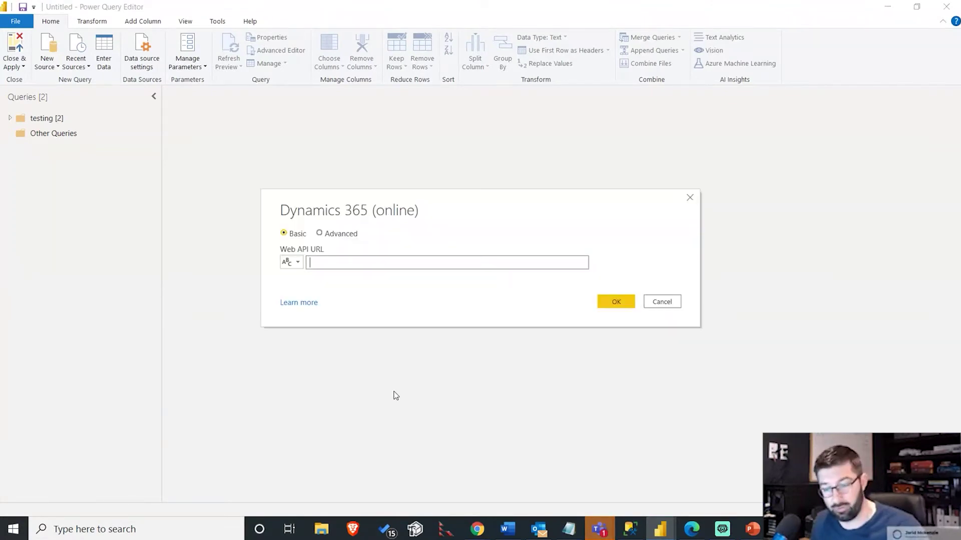
pyautogui.hotkey('ctrl', 'v')
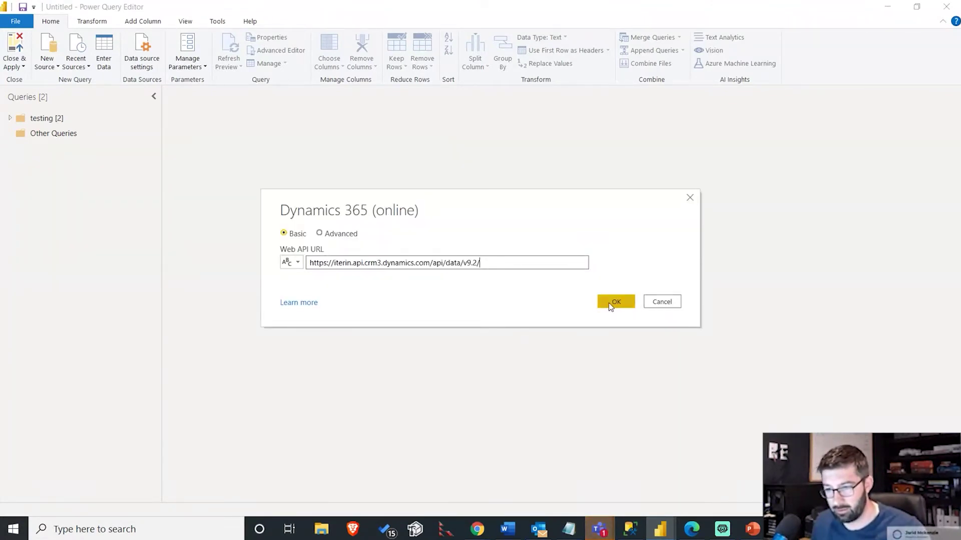
pyautogui.moveTo(497, 263); pyautogui.dragTo(429, 264)
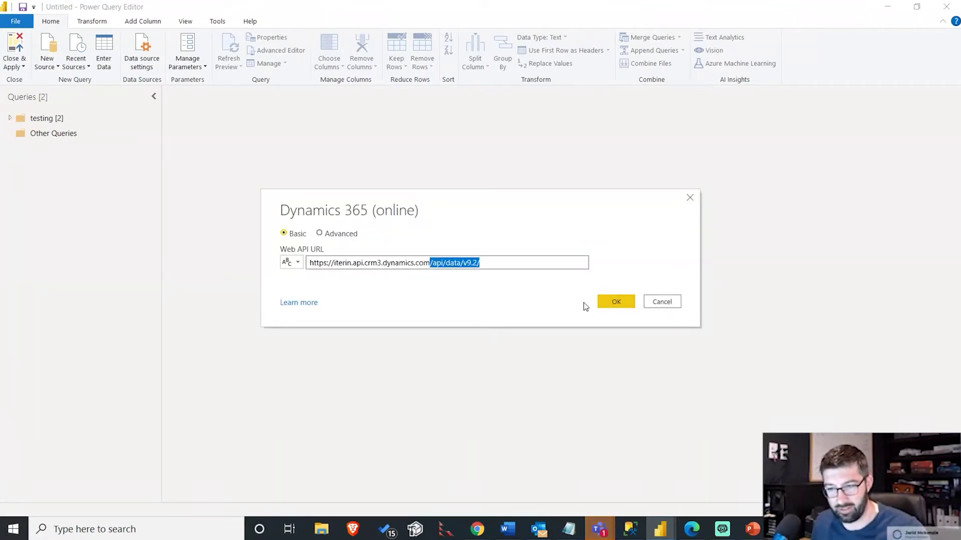
pyautogui.click(617, 305)
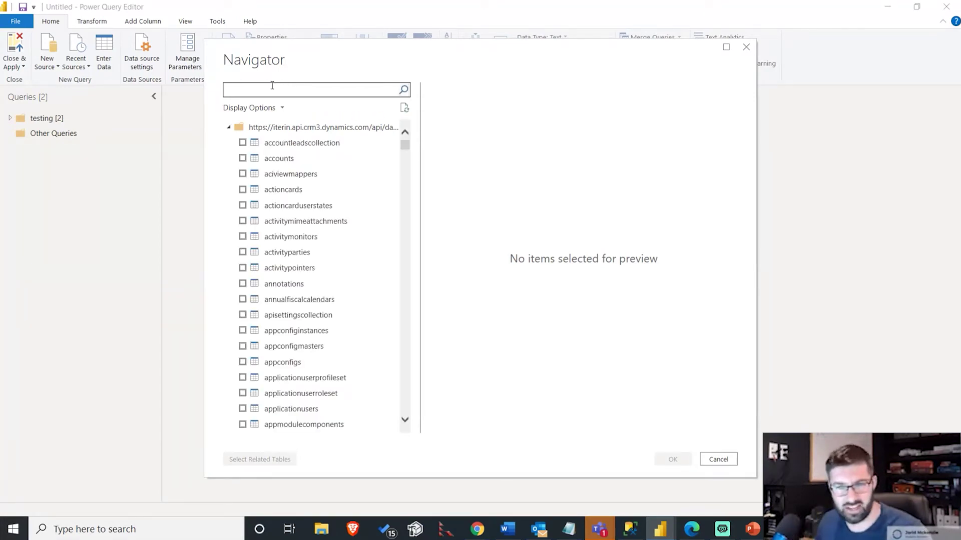
# Search the Navigator for 'camp', preview the campaigns table and load it.
pyautogui.write('camp')
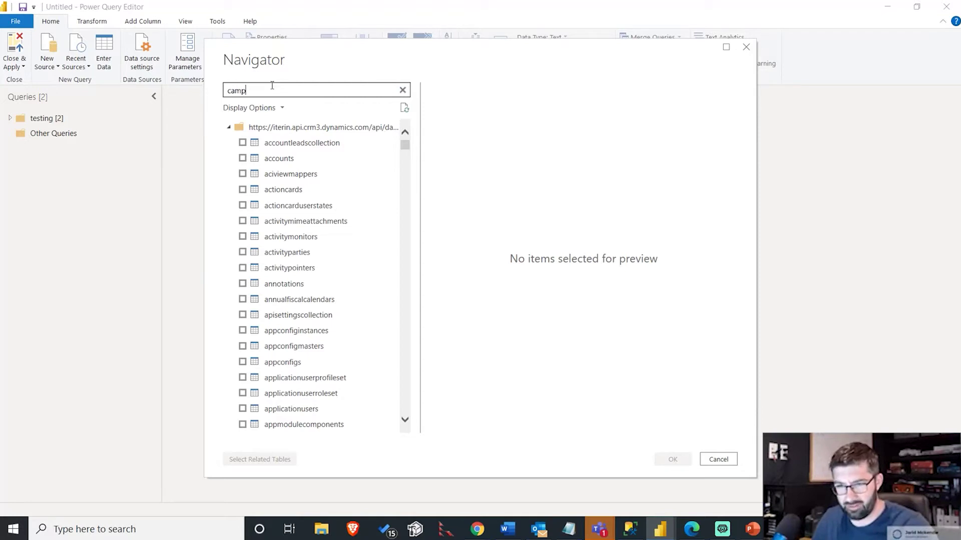
pyautogui.click(243, 205)
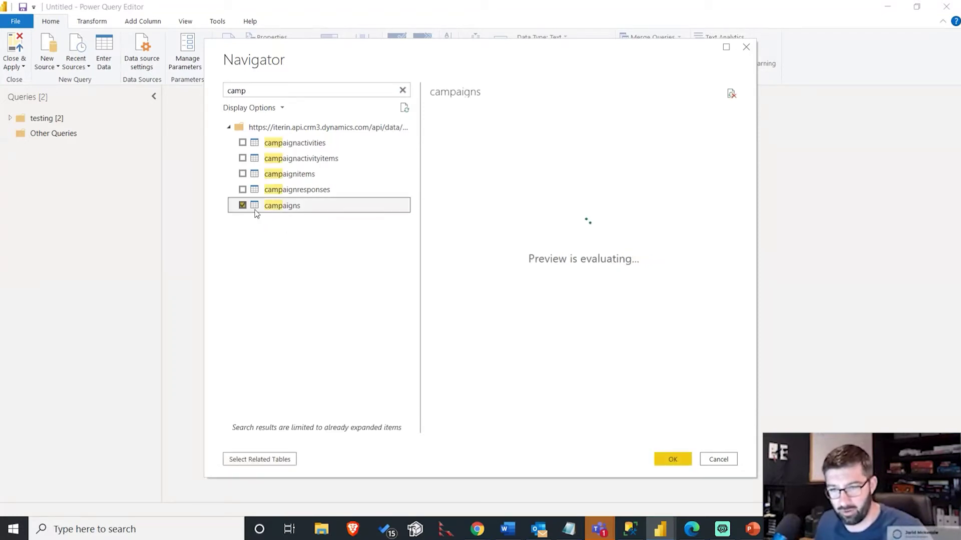
pyautogui.click(680, 458)
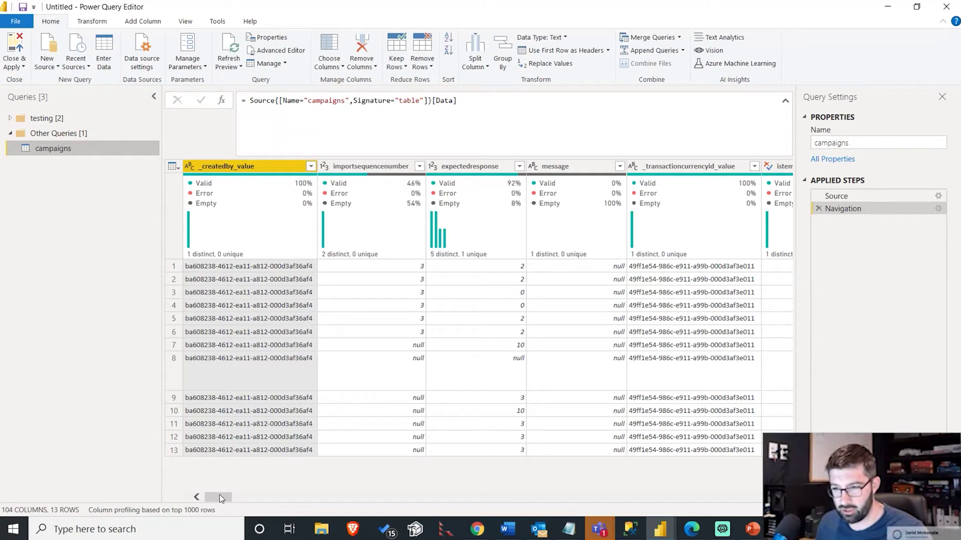
pyautogui.click(333, 69)
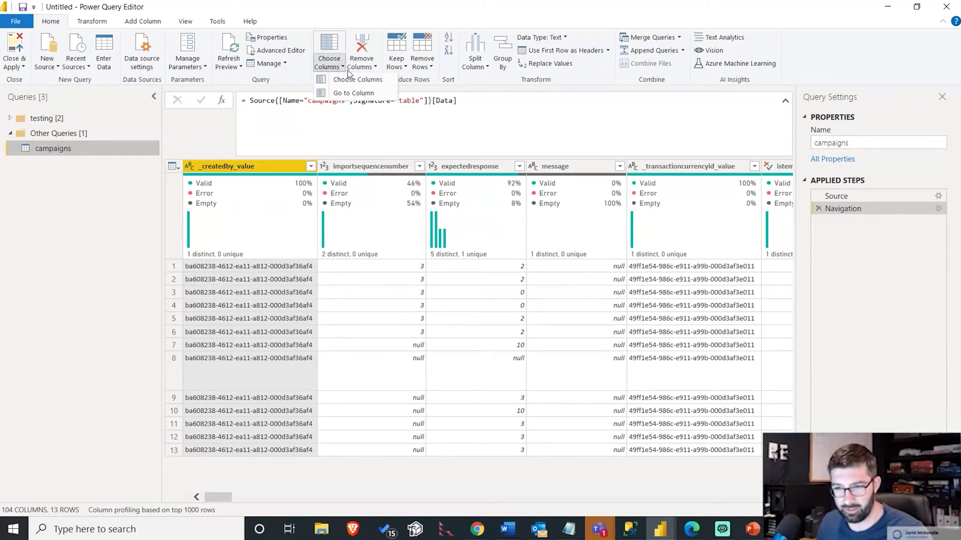
# In Choose Columns, untick every column and keep statuscode ticked.
pyautogui.click(346, 79)
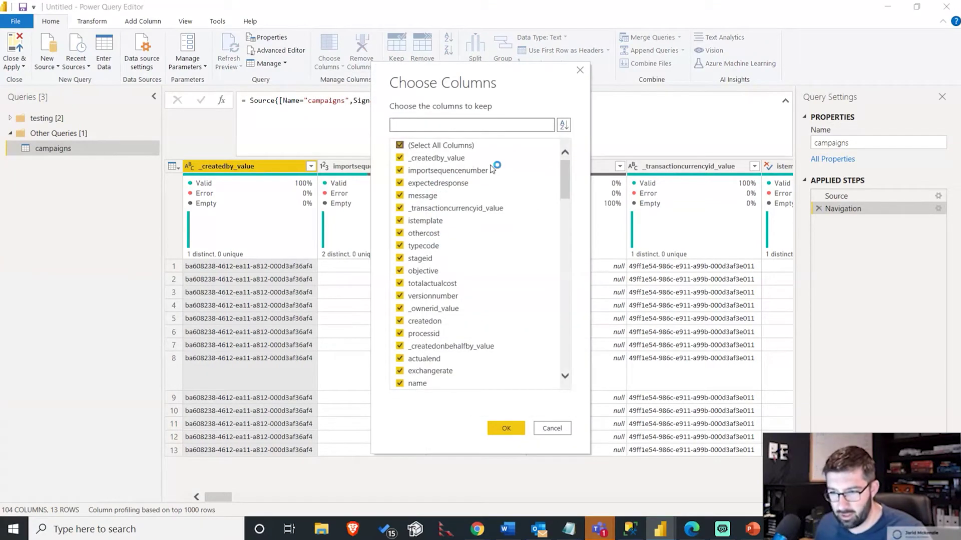
pyautogui.click(451, 133)
pyautogui.write('st')
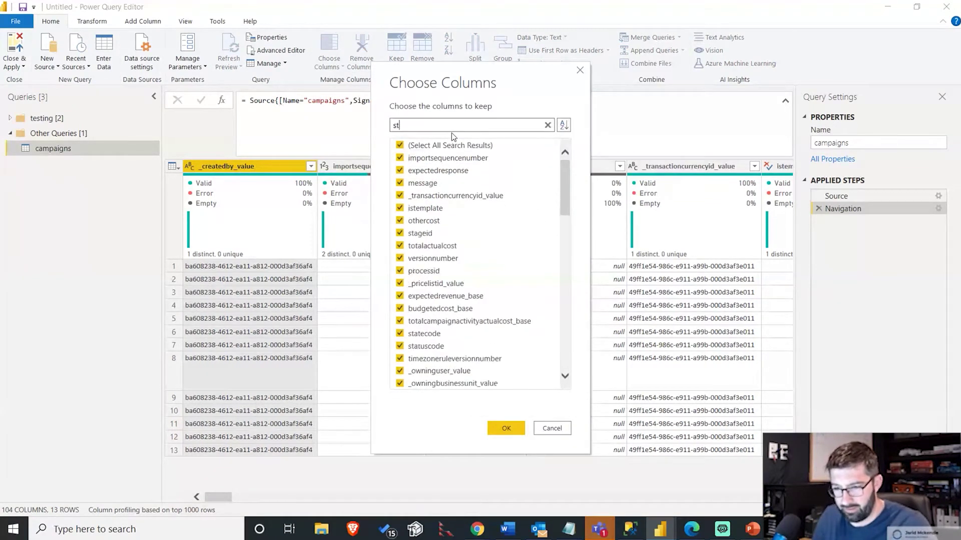
pyautogui.write('atu')
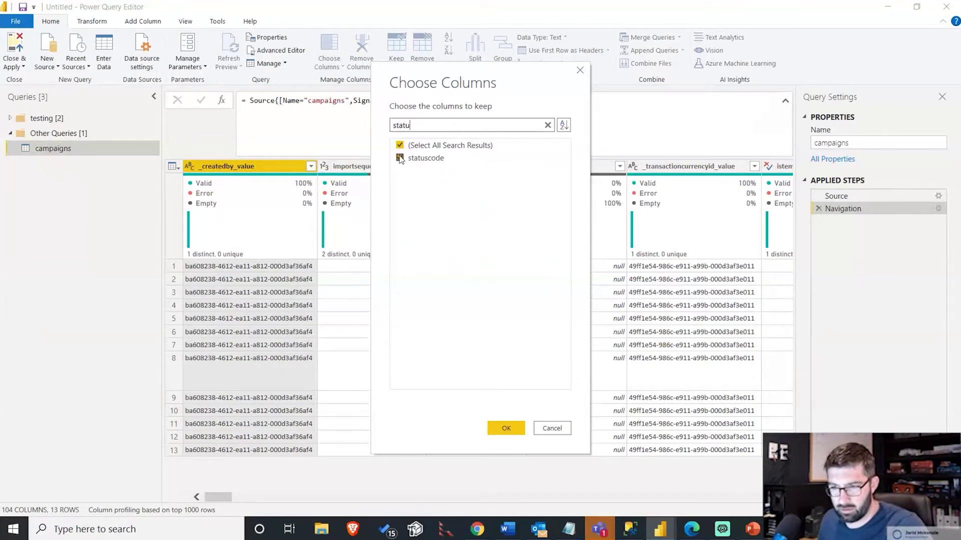
pyautogui.click(400, 146)
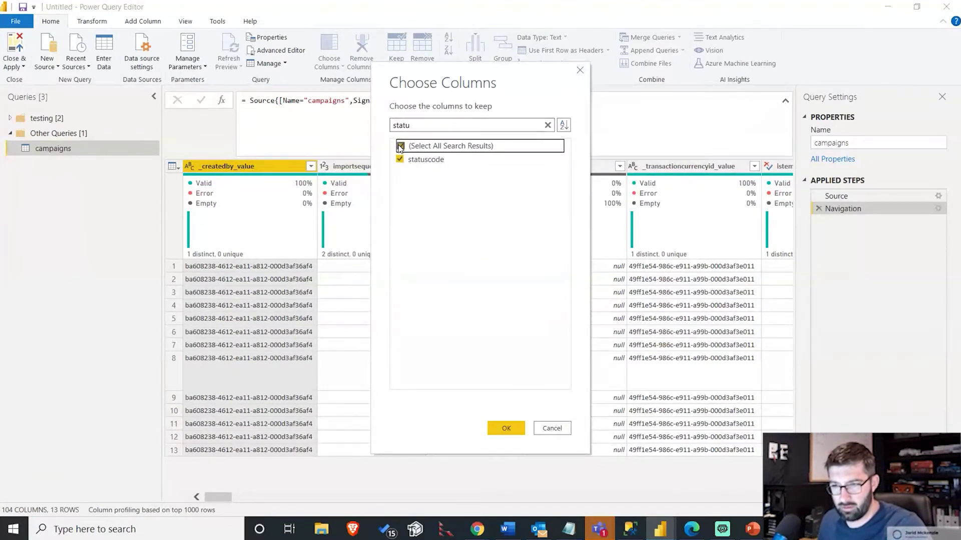
pyautogui.click(400, 158)
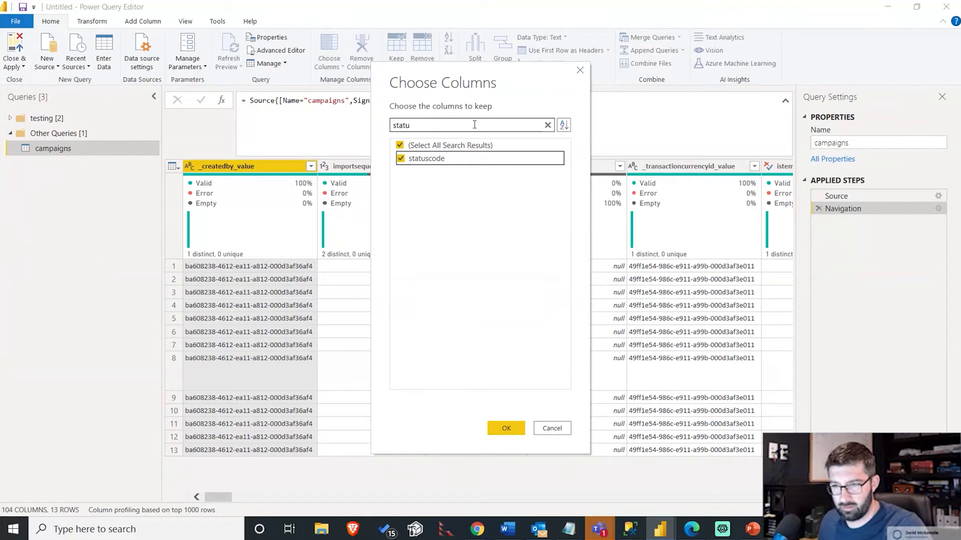
pyautogui.click(547, 125)
pyautogui.click(400, 146)
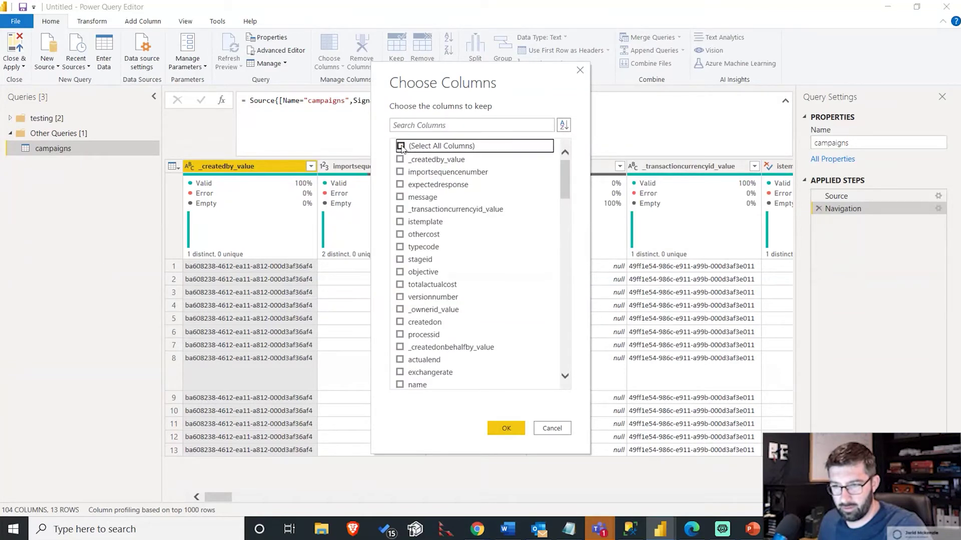
pyautogui.click(454, 124)
pyautogui.write('status')
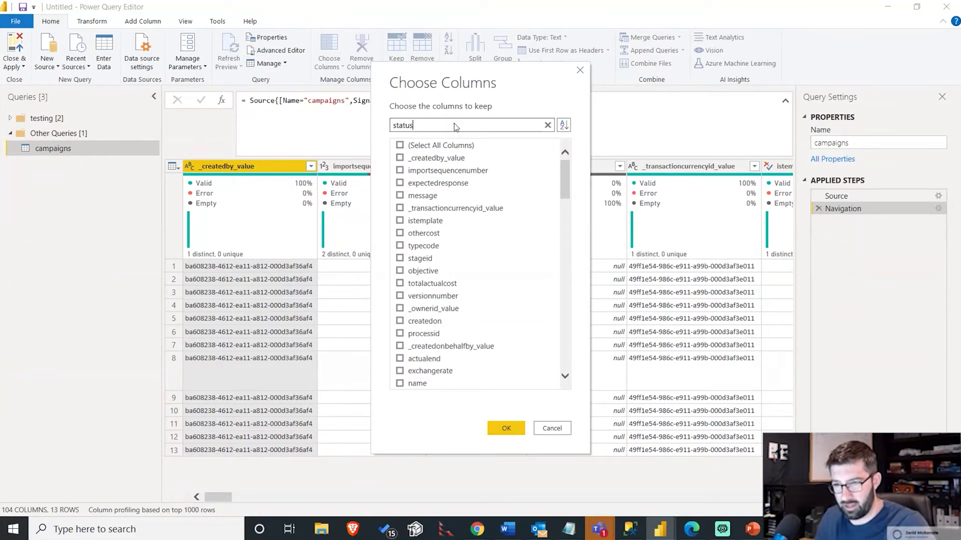
pyautogui.click(400, 158)
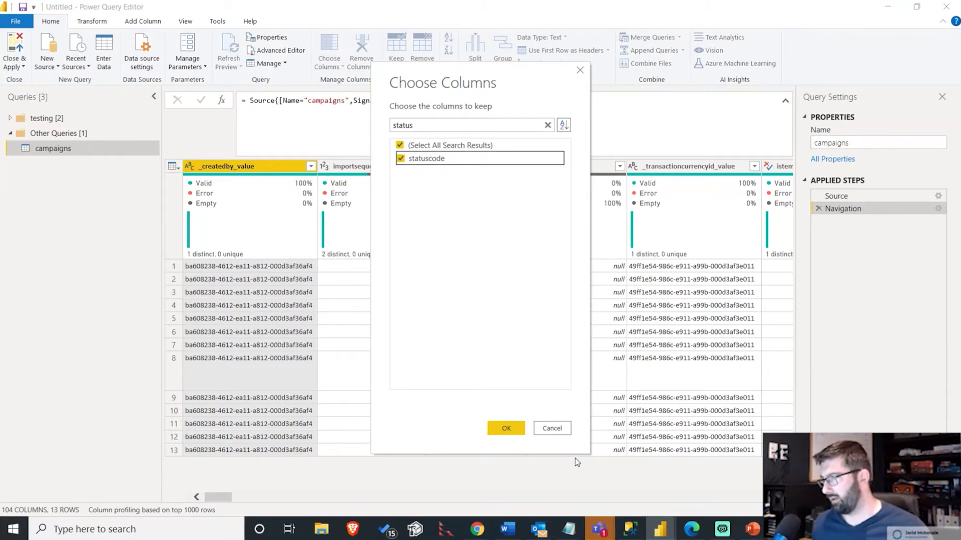
# Search 'obje', tick objective as well, and confirm the Removed Other Columns step.
pyautogui.doubleClick(431, 126)
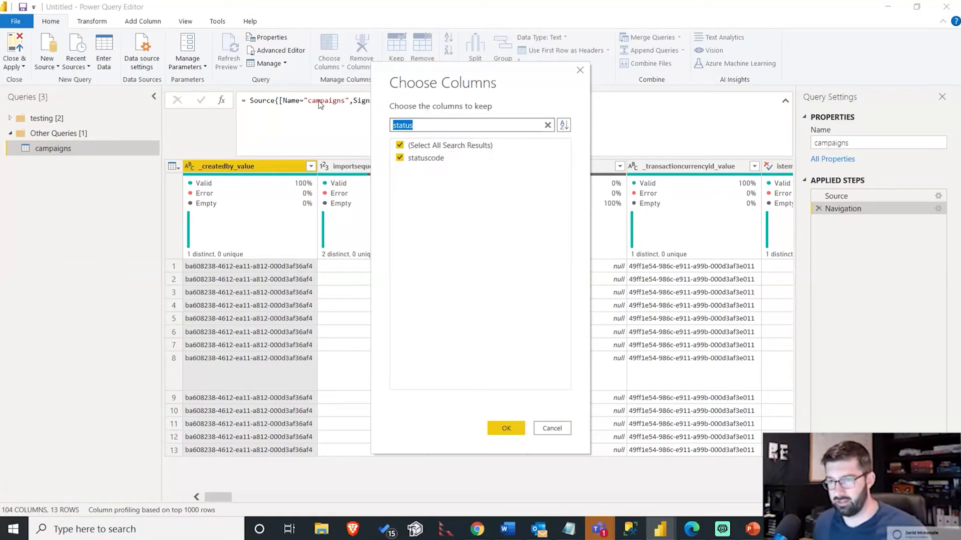
pyautogui.write('obje')
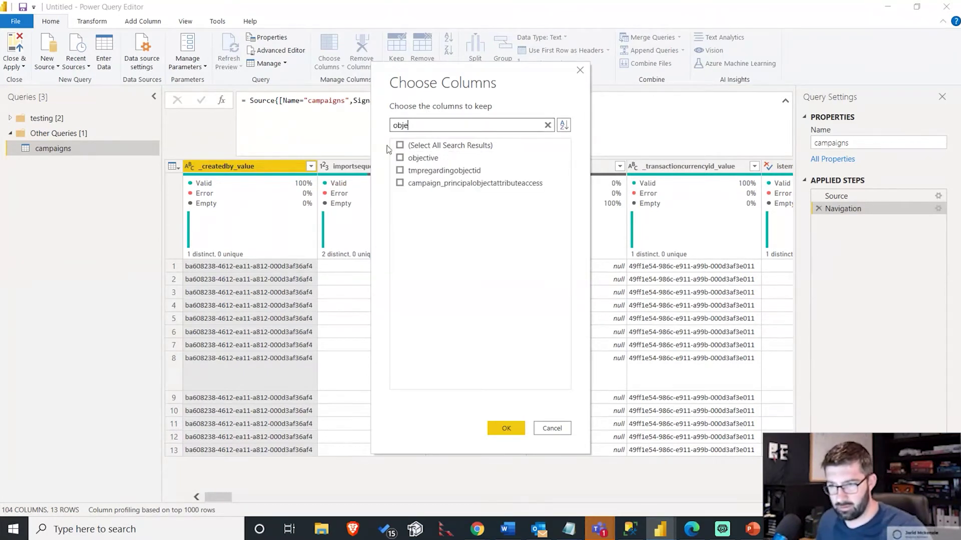
pyautogui.click(409, 159)
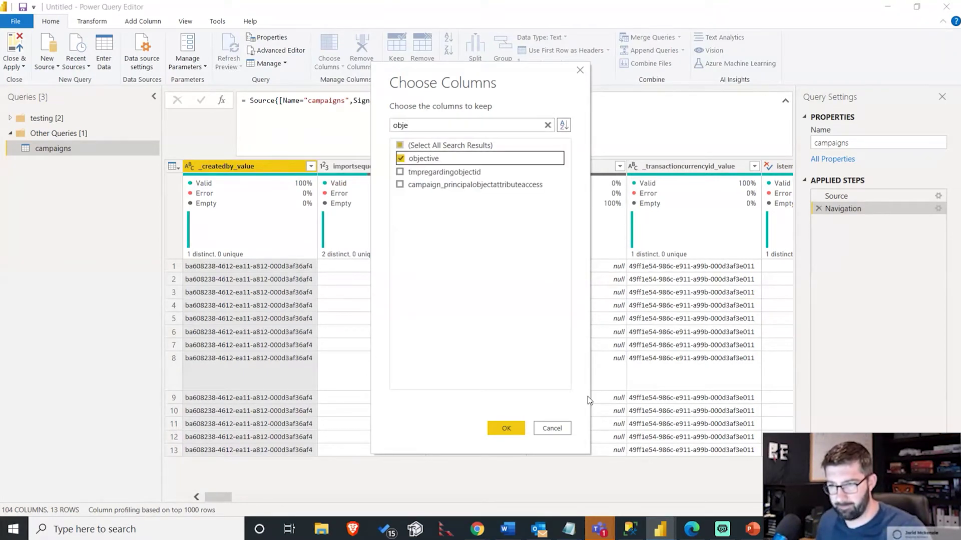
pyautogui.click(506, 429)
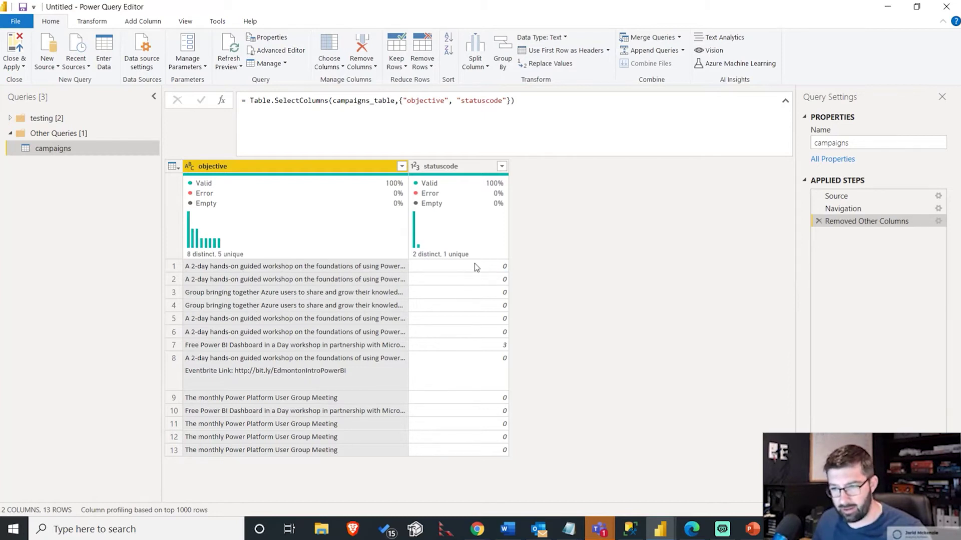
pyautogui.click(495, 269)
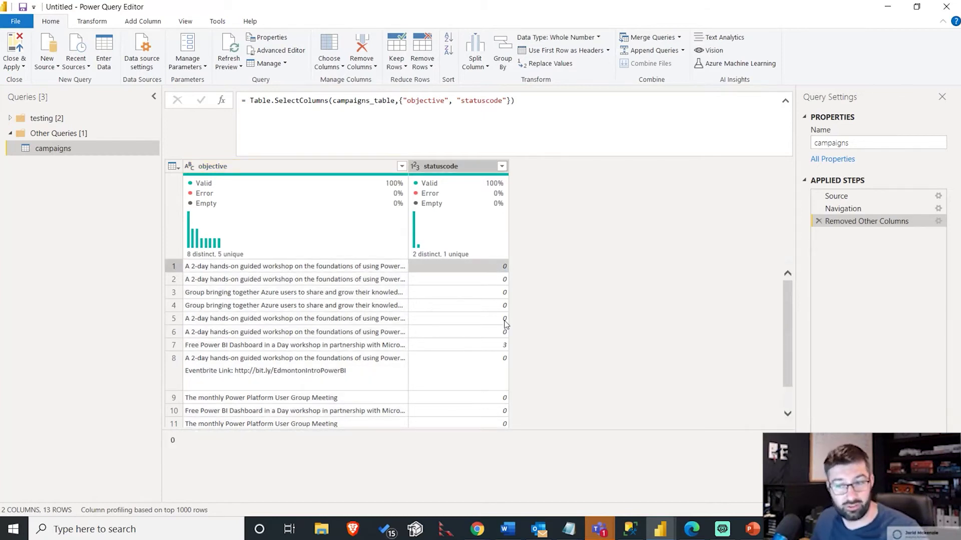
pyautogui.click(485, 348)
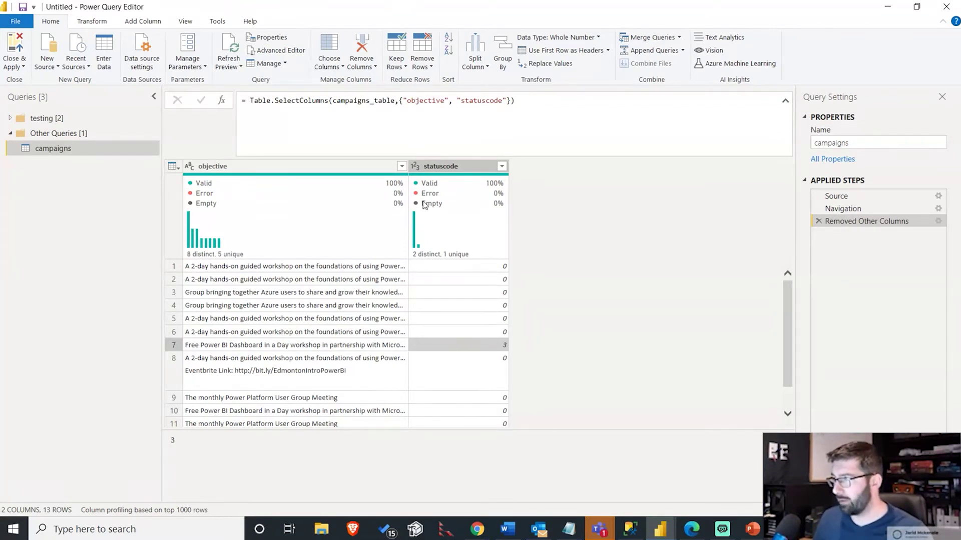
pyautogui.click(505, 125)
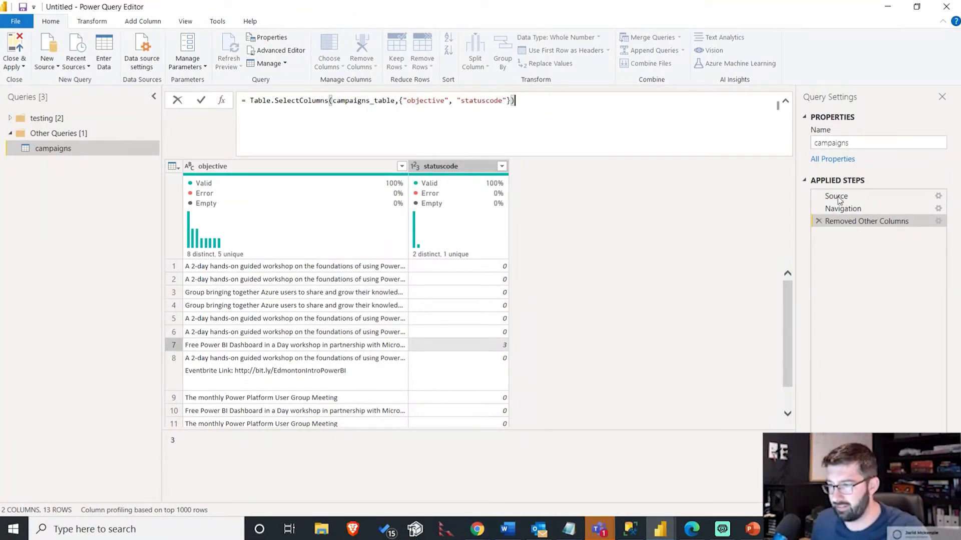
# Select the Source step and inspect the OData.Feed call and its Implementation option.
pyautogui.press('super+plus')
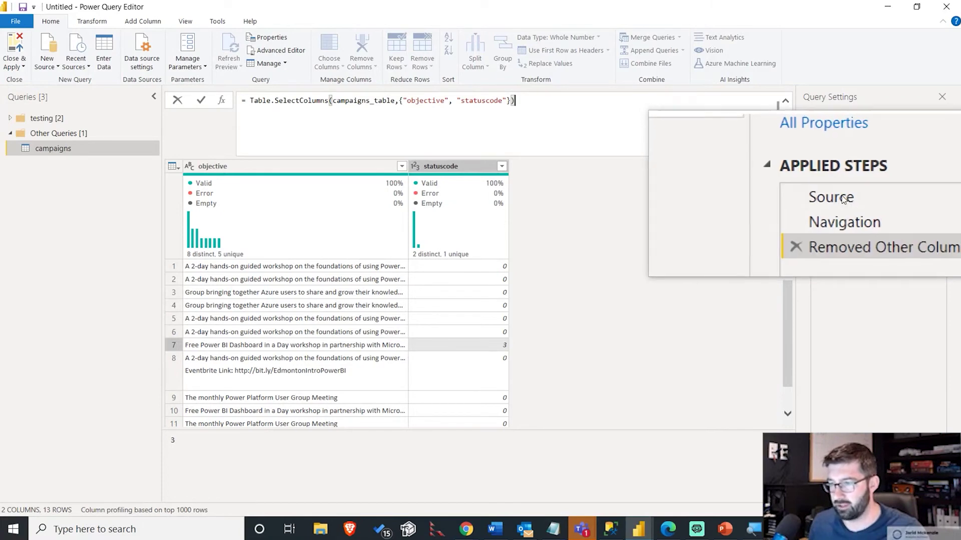
pyautogui.click(837, 196)
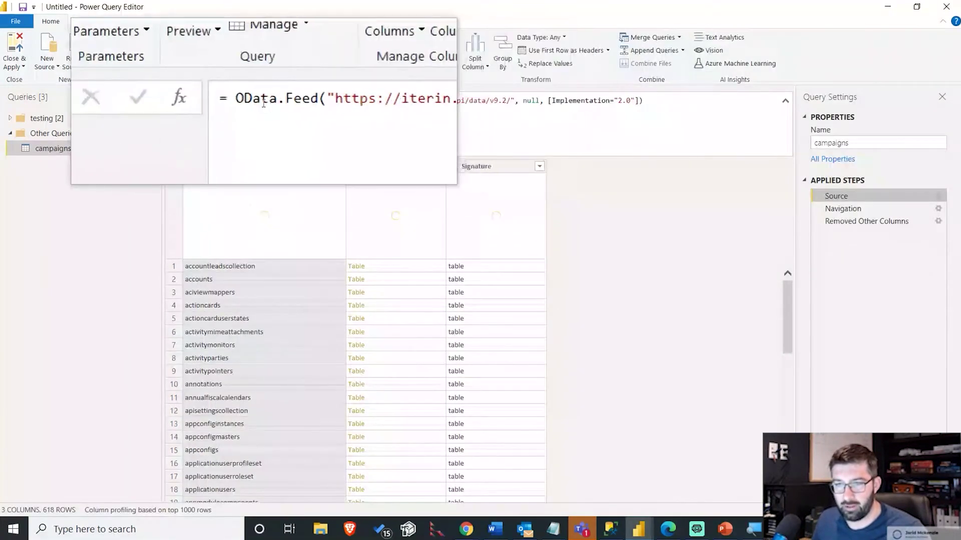
pyautogui.doubleClick(250, 100)
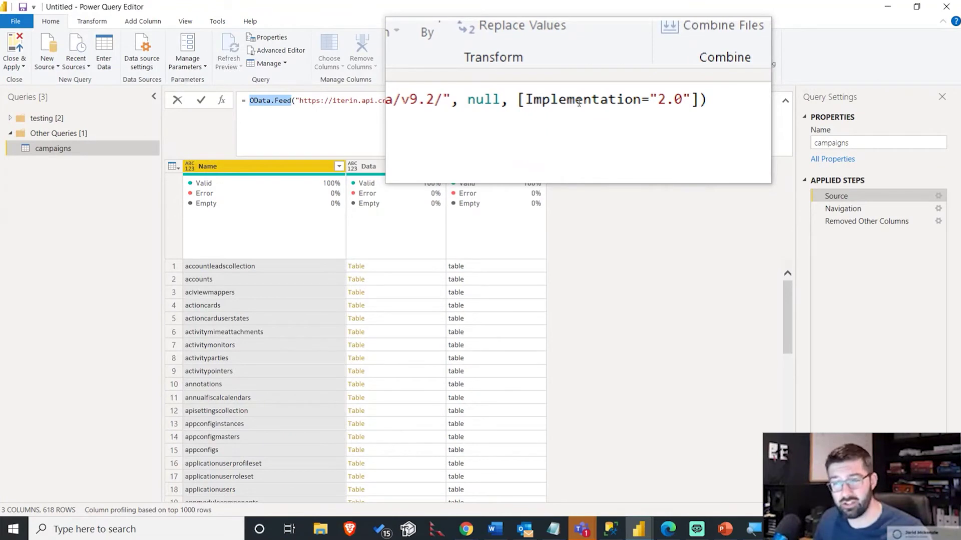
pyautogui.click(578, 103)
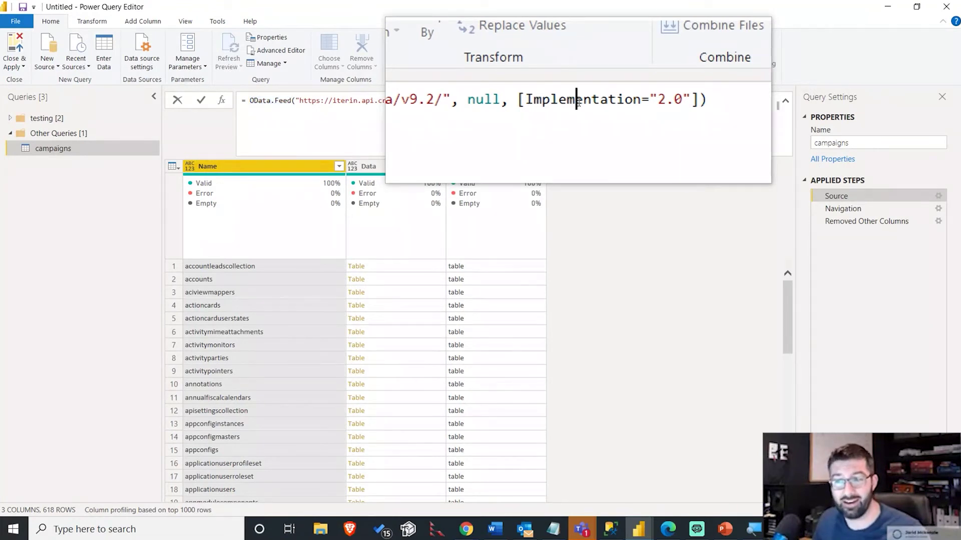
pyautogui.click(635, 101)
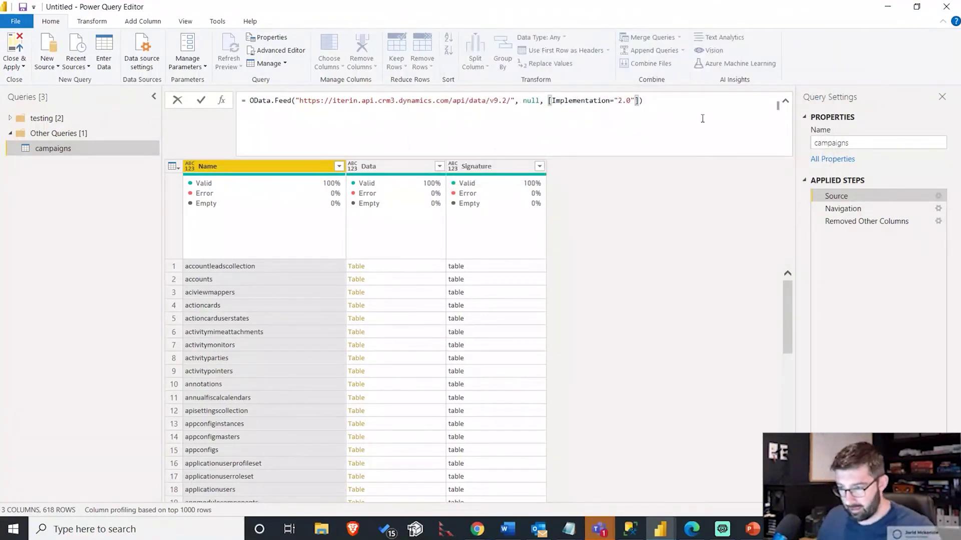
pyautogui.click(551, 101)
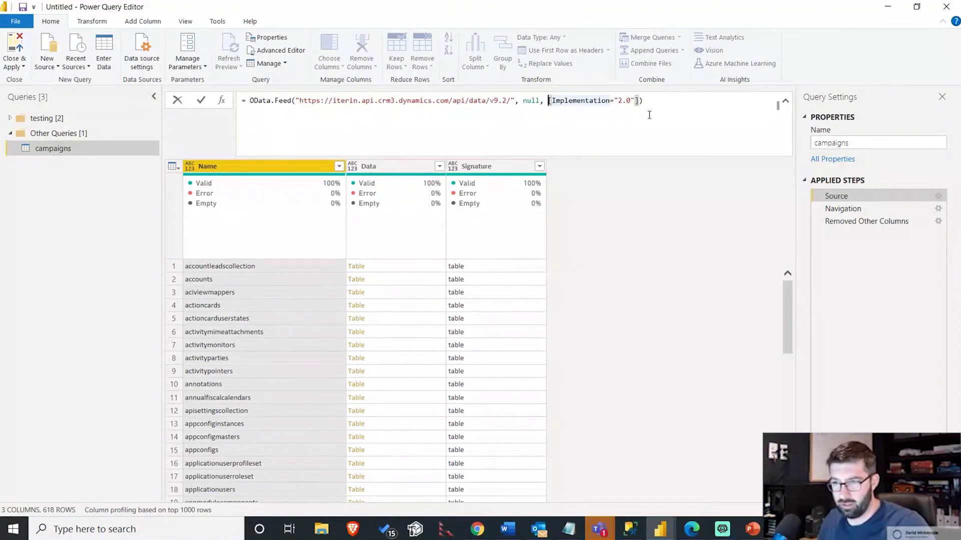
# Split the OData.Feed options record onto separate lines, leaving a blank line for a new option.
pyautogui.hotkey('shift', 'Return')
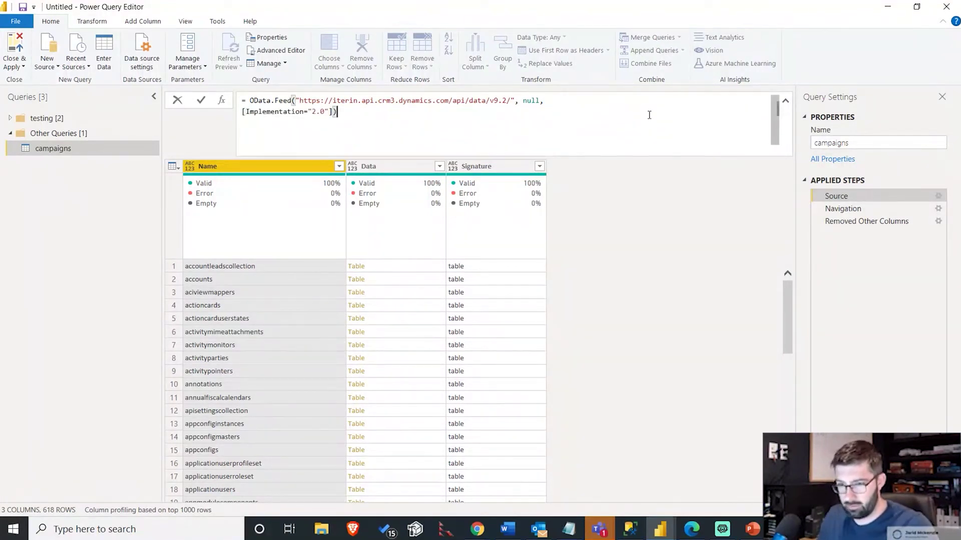
pyautogui.hotkey('shift', 'Return')
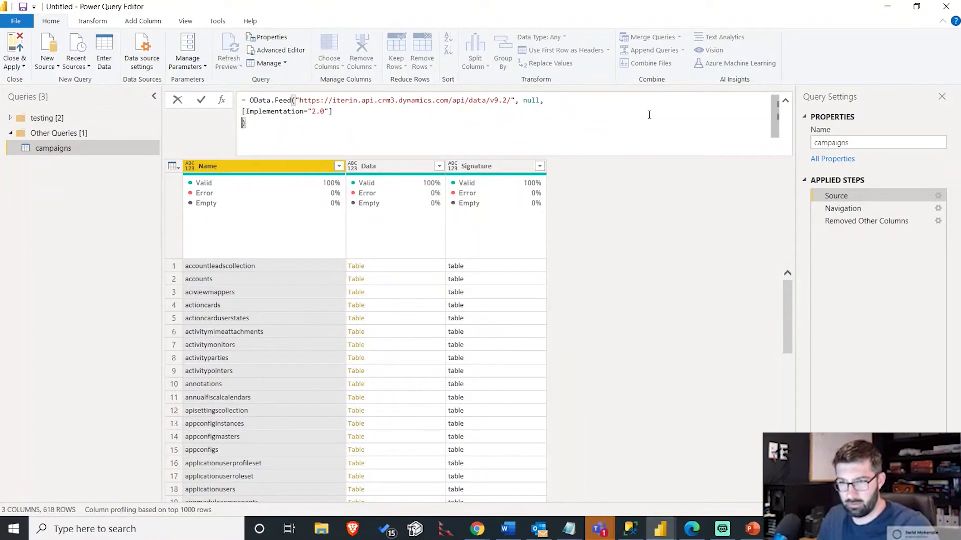
pyautogui.press('Left')
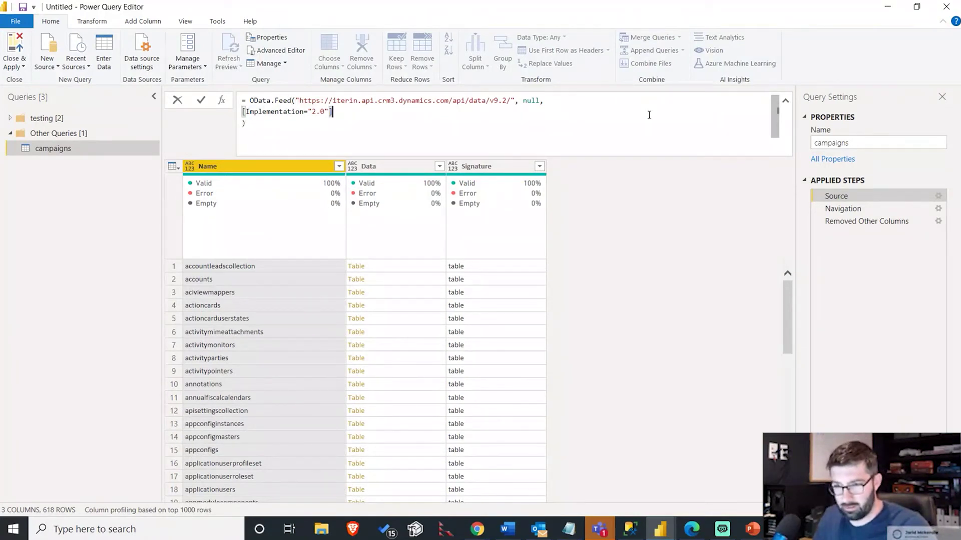
pyautogui.write(',')
pyautogui.hotkey('shift', 'Return')
pyautogui.hotkey('shift', 'Return')
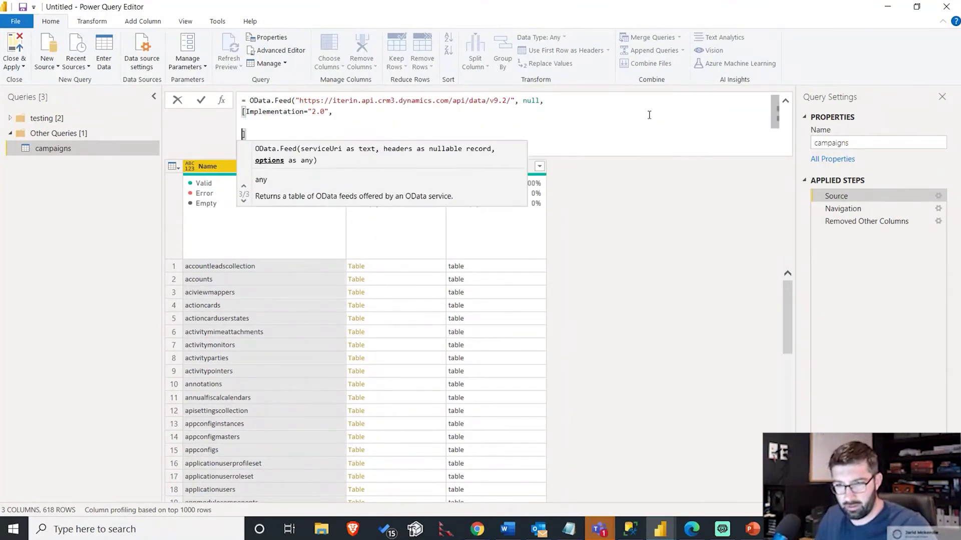
pyautogui.press('Up')
pyautogui.press('Up')
pyautogui.press('Escape')
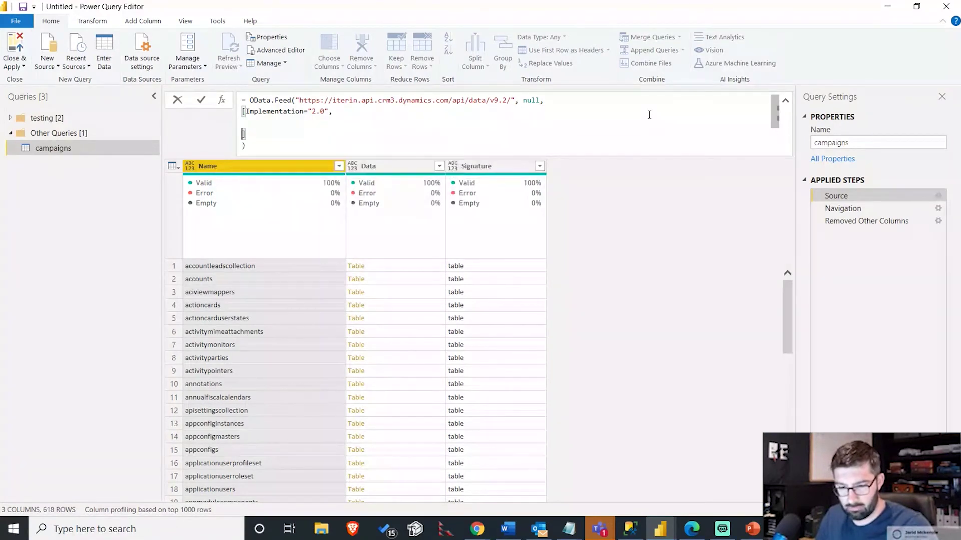
pyautogui.press('Up')
pyautogui.press('Up')
pyautogui.press('Right')
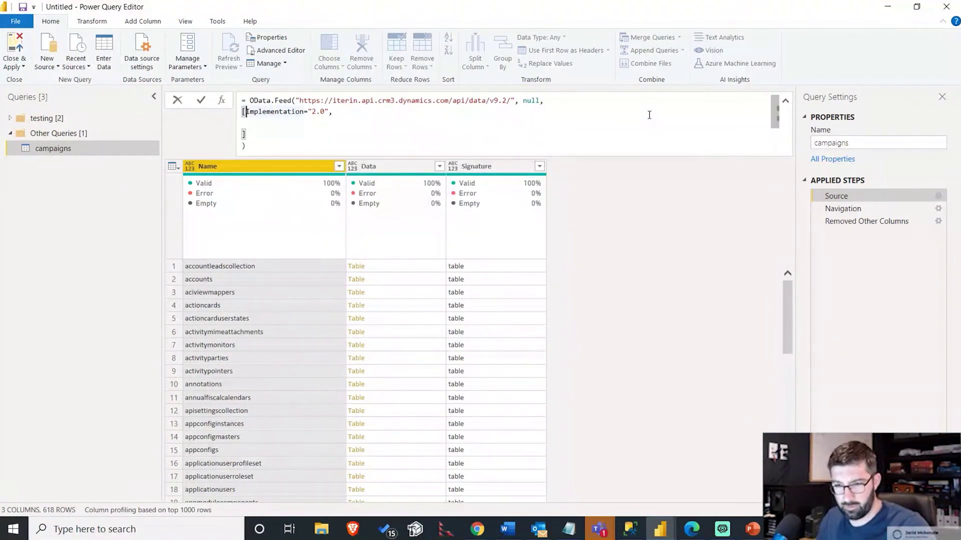
pyautogui.hotkey('shift', 'Return')
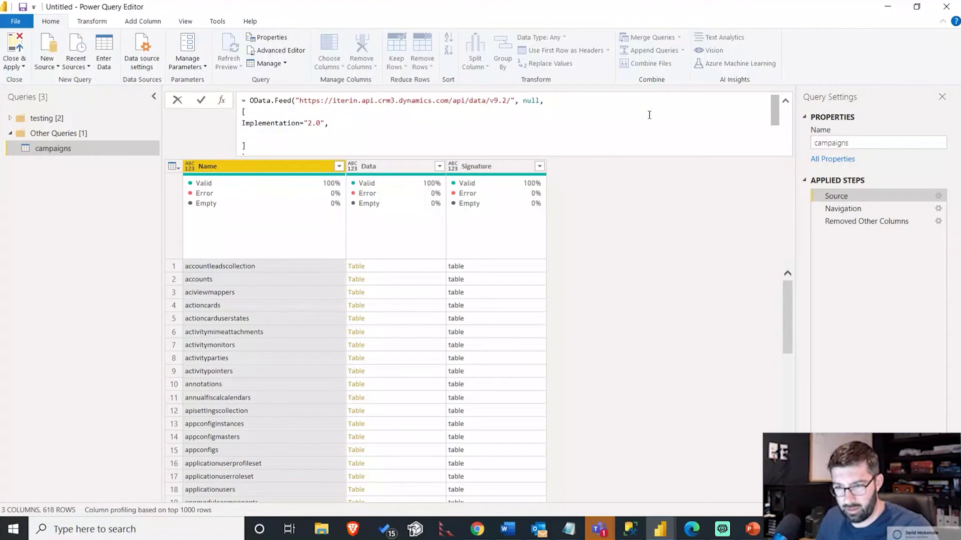
pyautogui.press('Down')
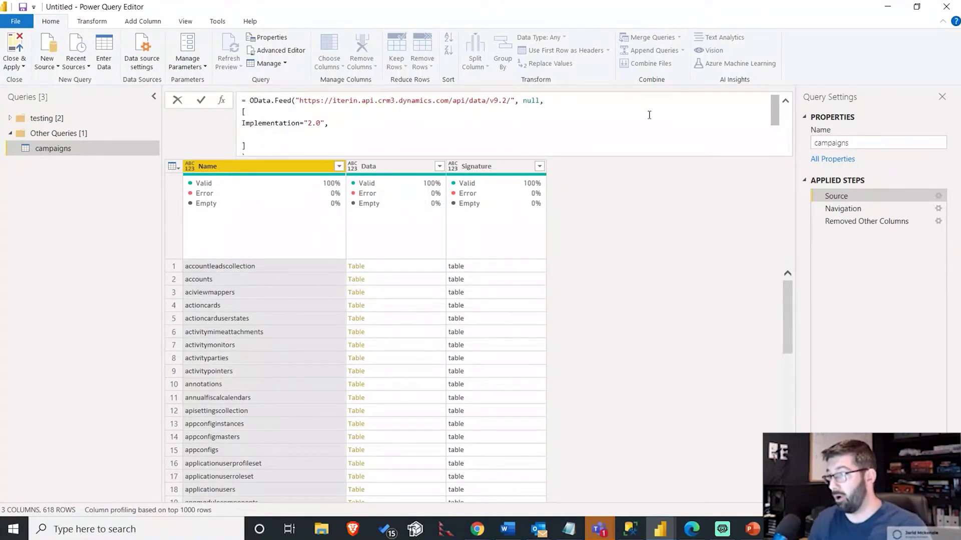
# Add IncludeAnnotations = "OData.Community.Display.V1.FormattedValue" to the options record and apply it.
pyautogui.write('Inclu')
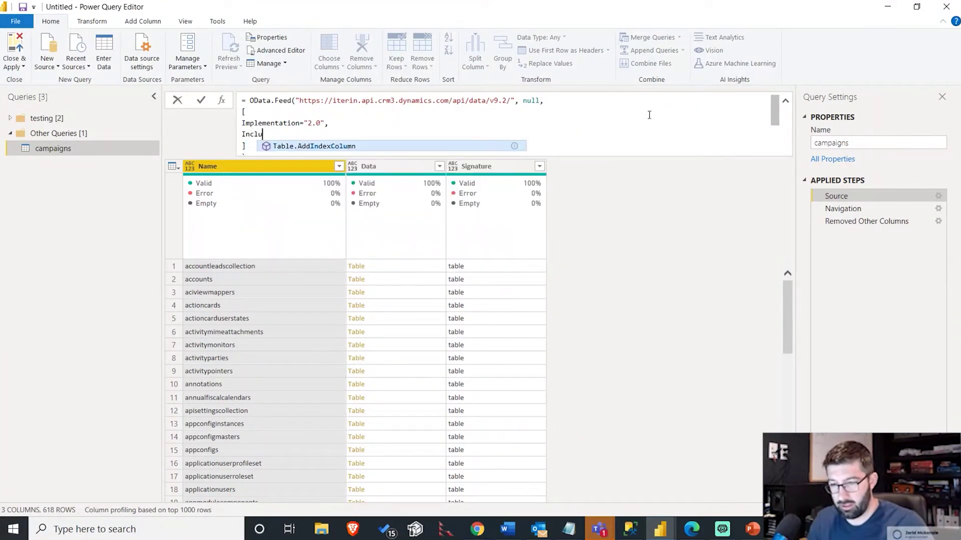
pyautogui.write('deAnno')
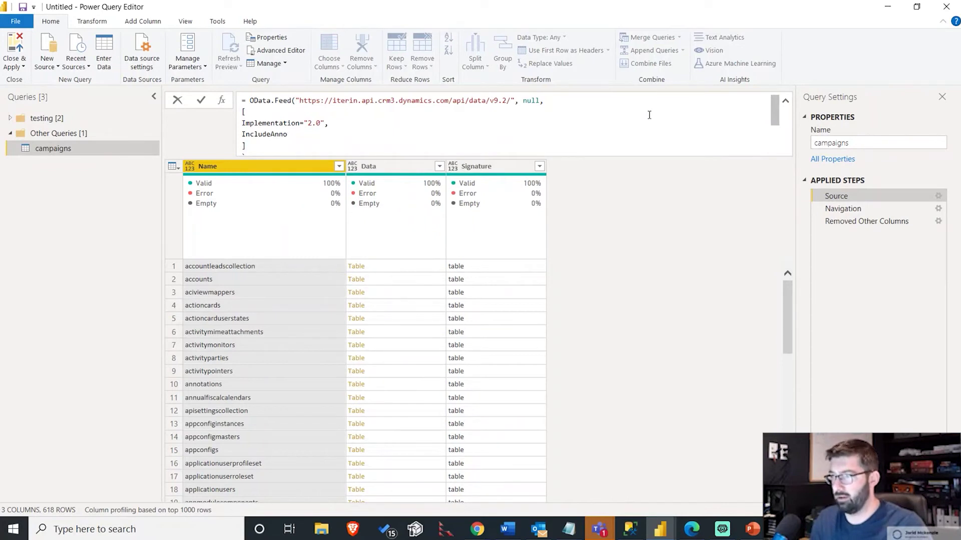
pyautogui.write('tations')
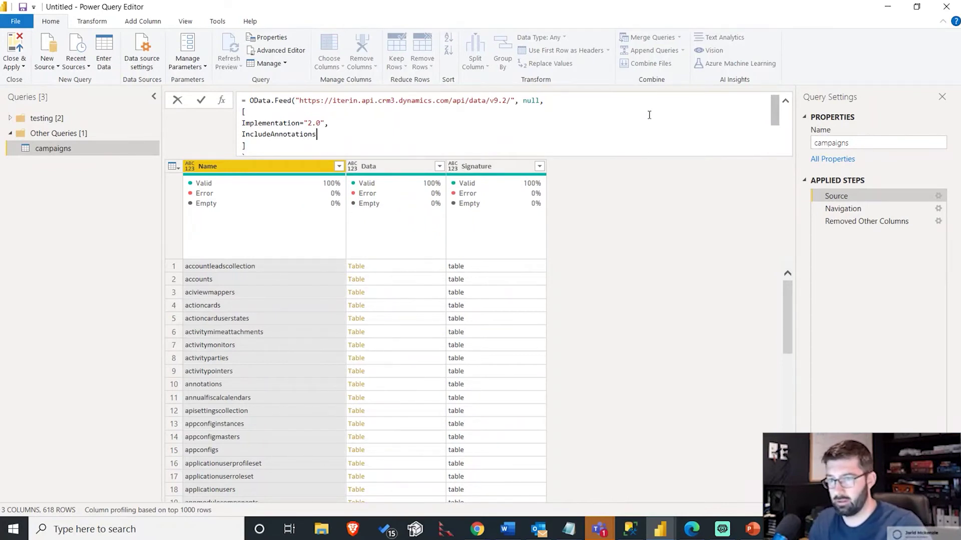
pyautogui.write(' = ')
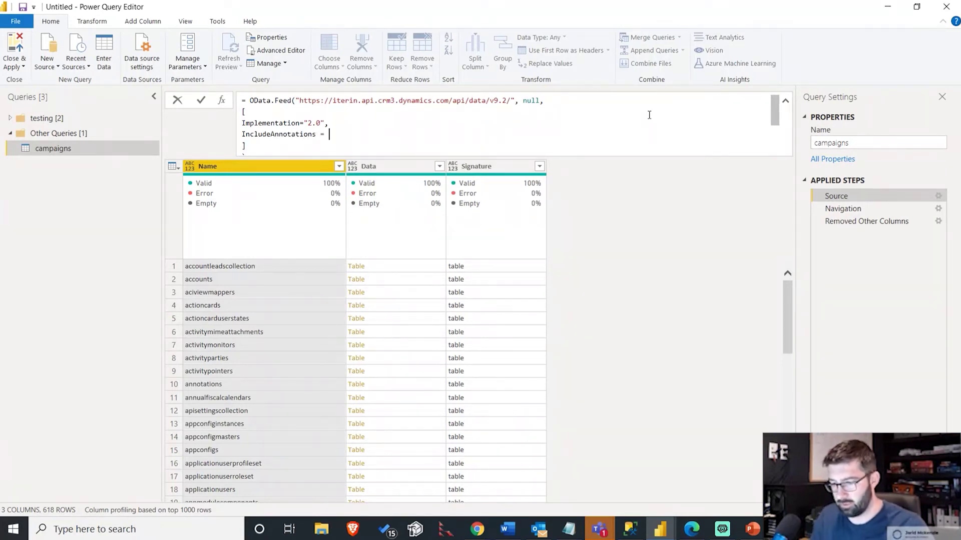
pyautogui.write('"')
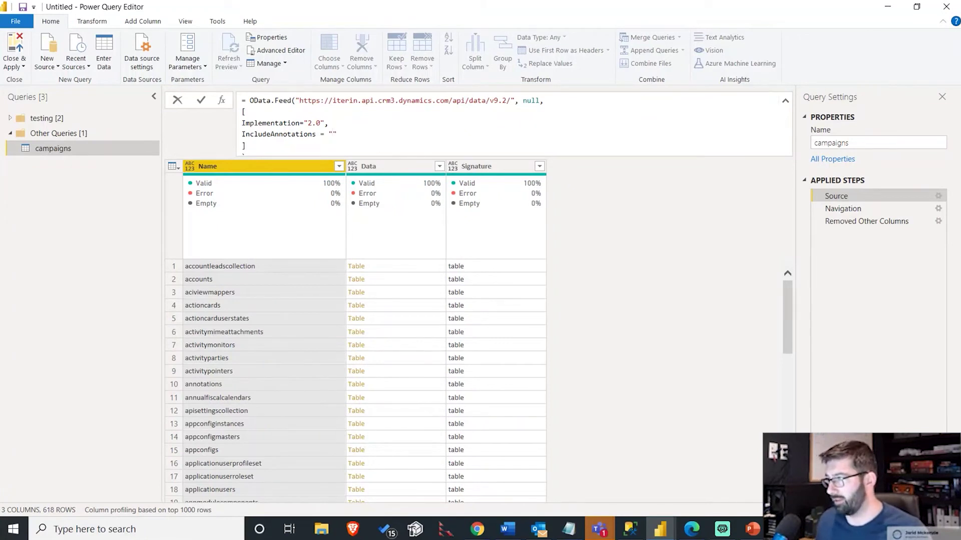
pyautogui.hotkey('alt', 'Tab')
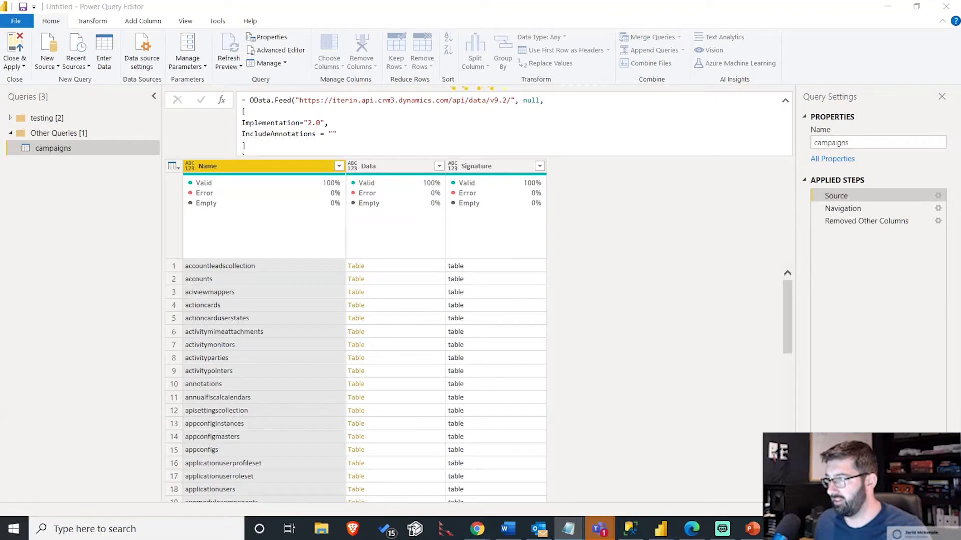
pyautogui.click(378, 135)
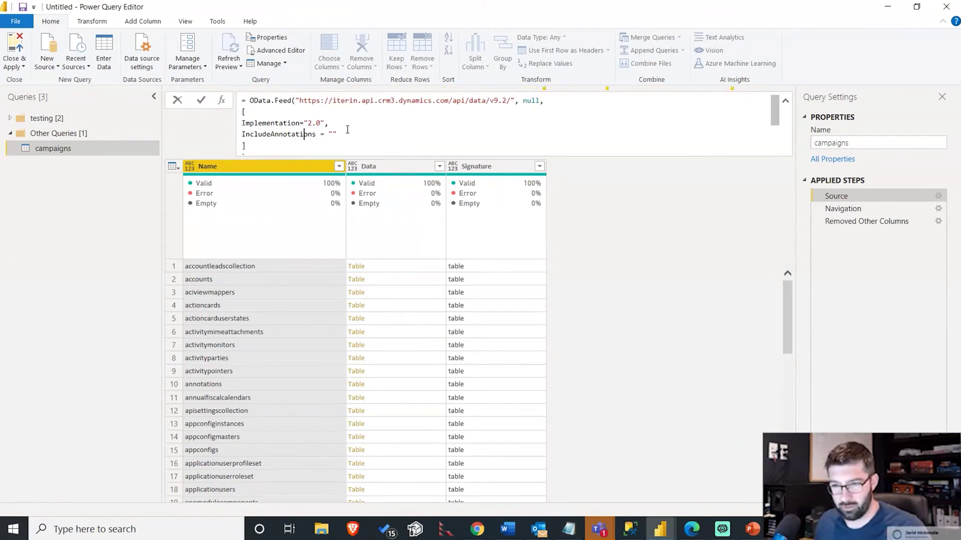
pyautogui.write('OData.Community.Display.V1.FormattedValue')
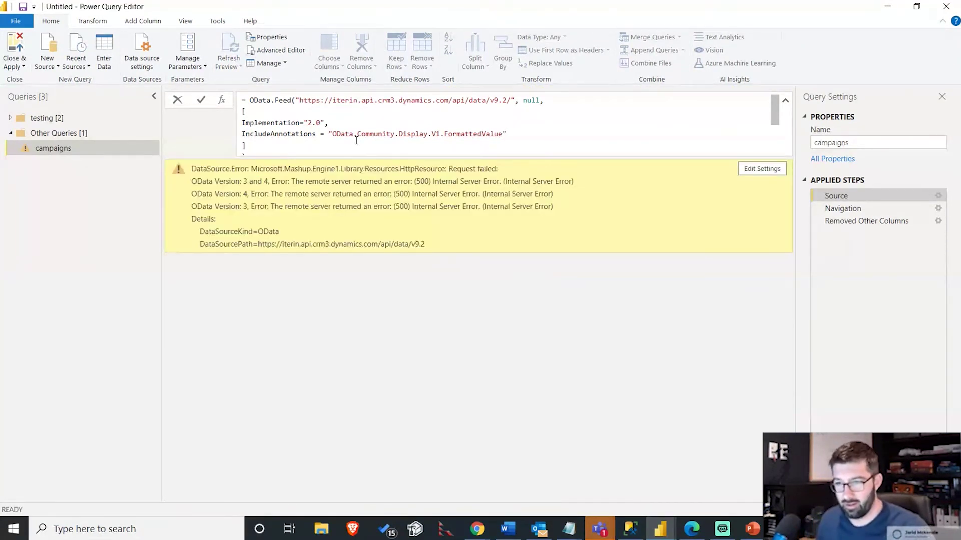
pyautogui.press('Return')
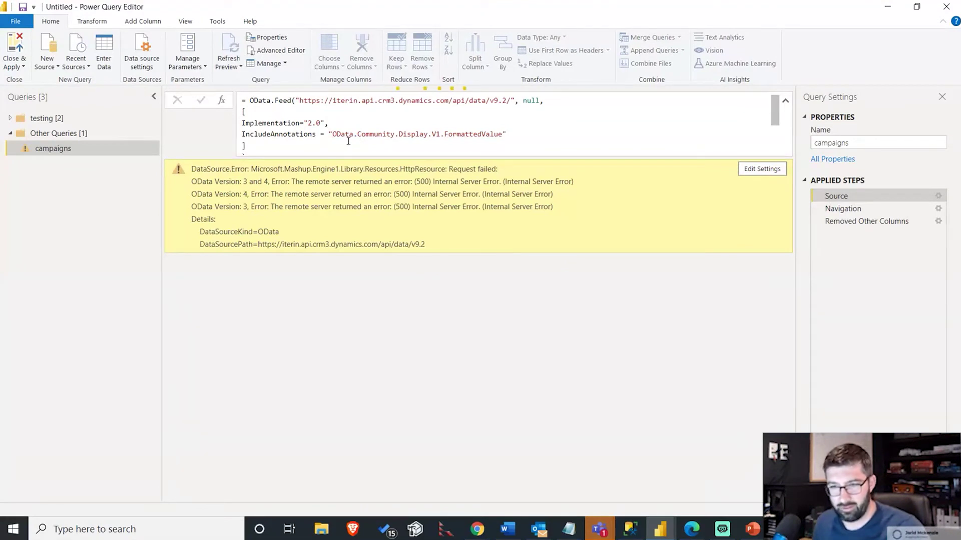
# Re-enter the source formula to clear the error, then check Removed Other Columns and Navigation.
pyautogui.click(522, 133)
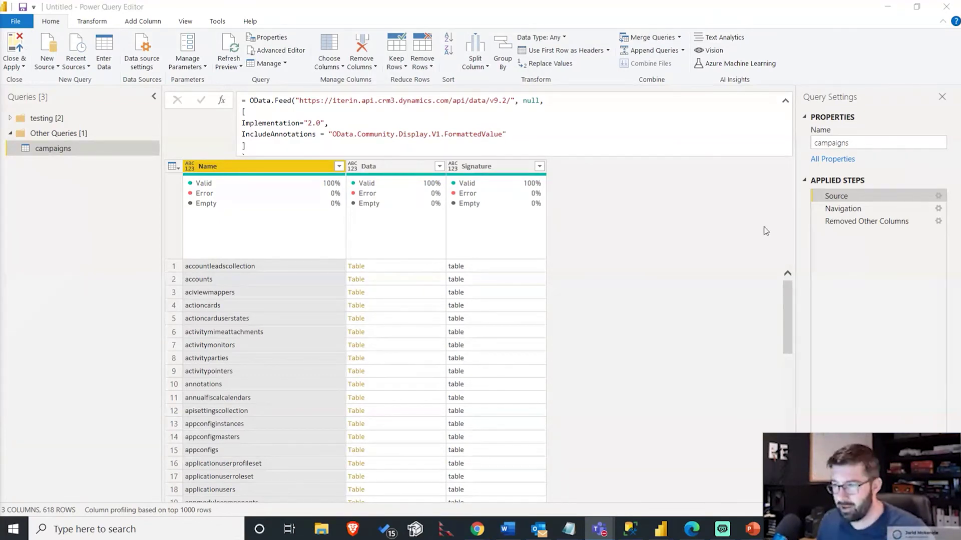
pyautogui.click(845, 222)
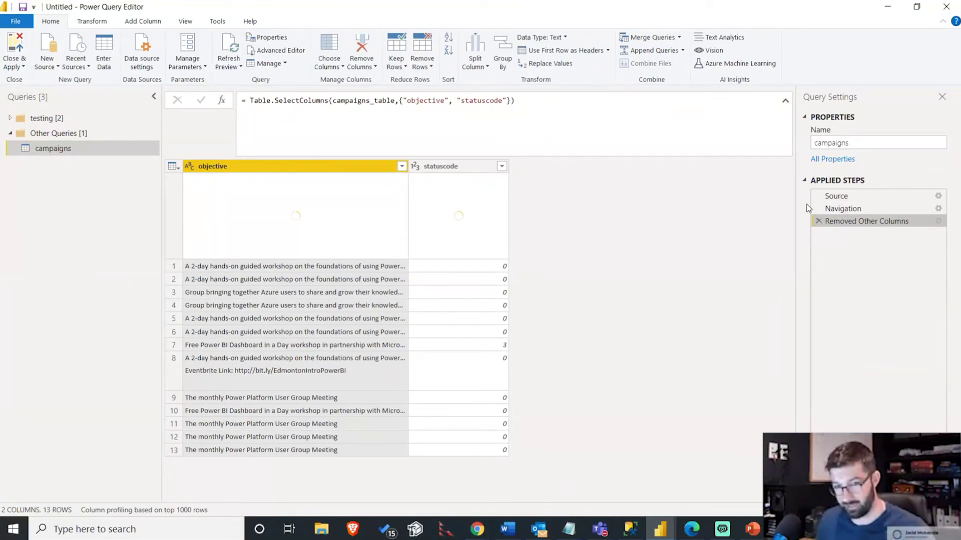
pyautogui.click(845, 208)
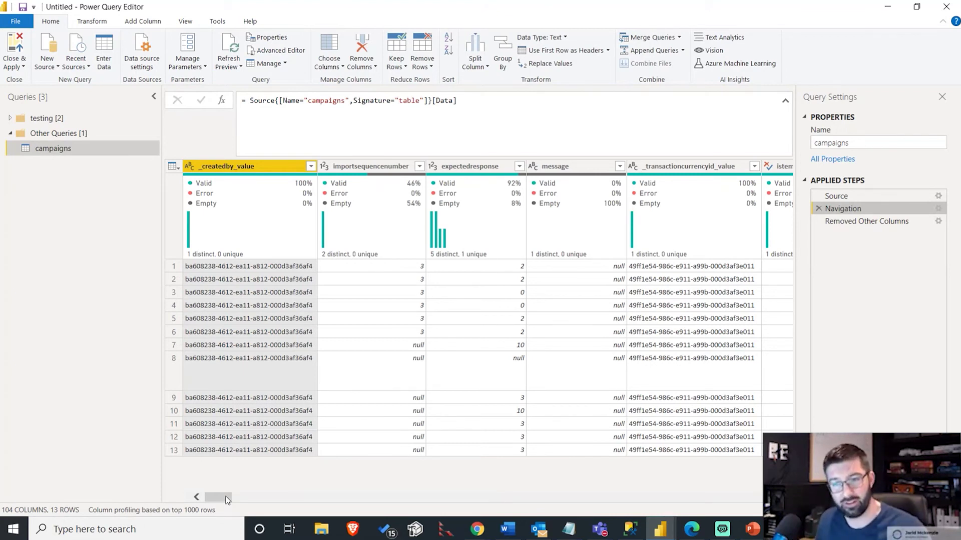
# Return to the final step showing objective and statuscode across 13 rows.
pyautogui.moveTo(218, 498); pyautogui.dragTo(485, 461)
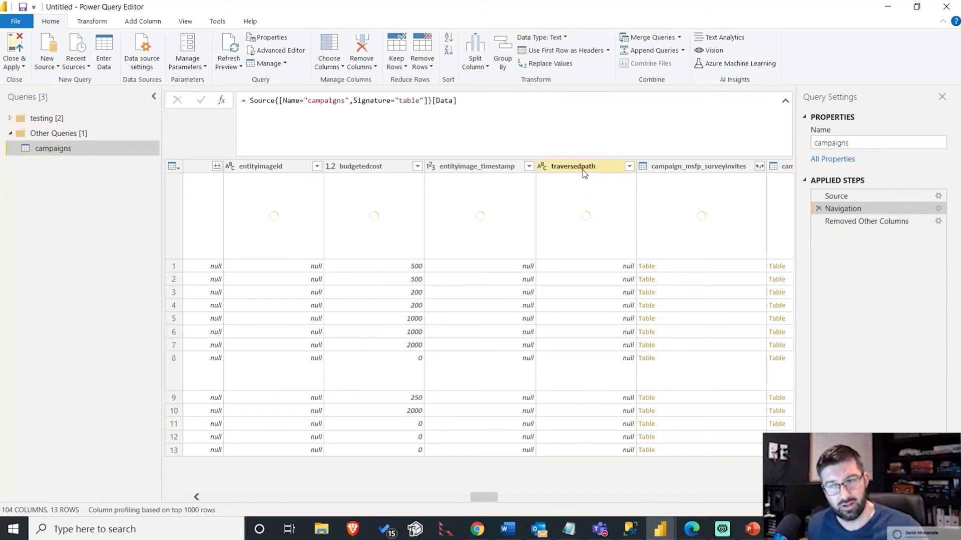
pyautogui.click(837, 223)
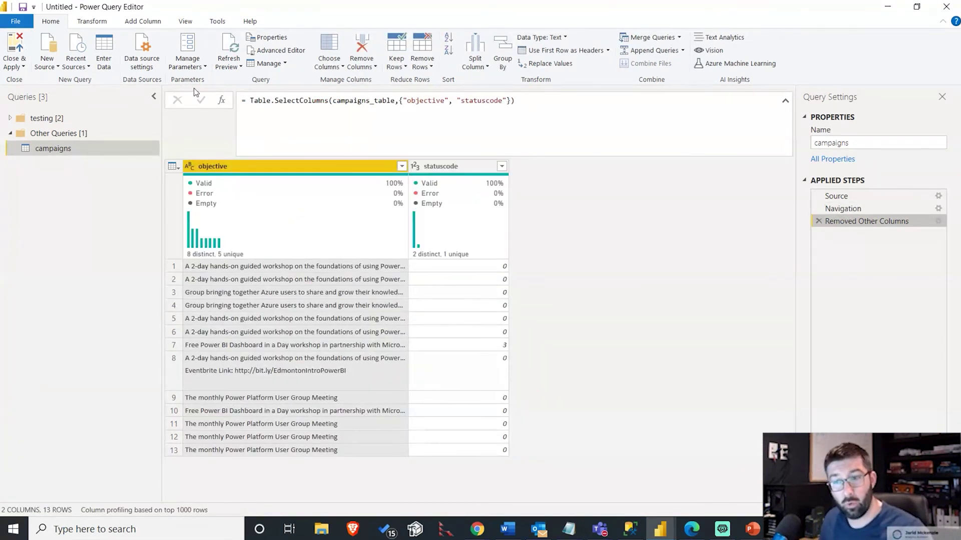
# Create a custom column named 'Status Code' and put the cursor in its empty formula box.
pyautogui.click(140, 22)
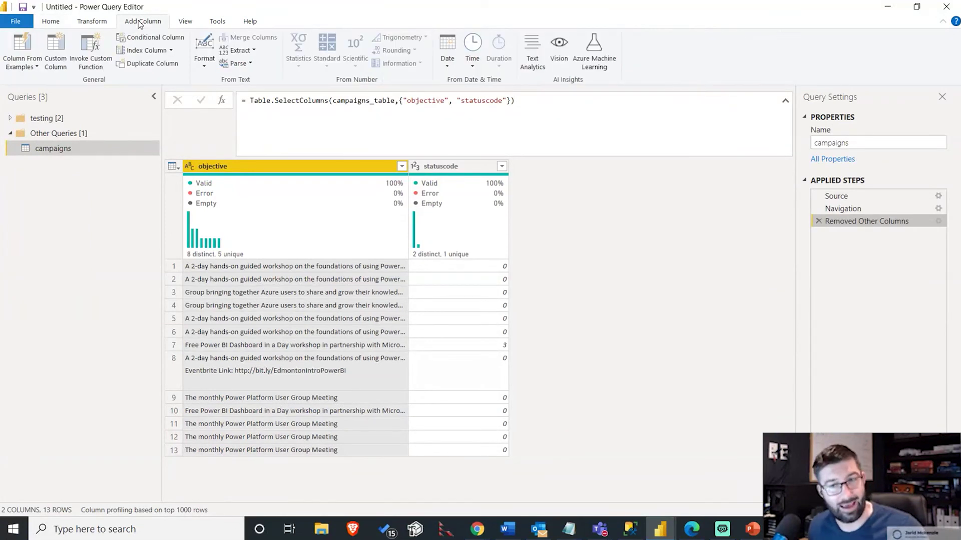
pyautogui.click(56, 52)
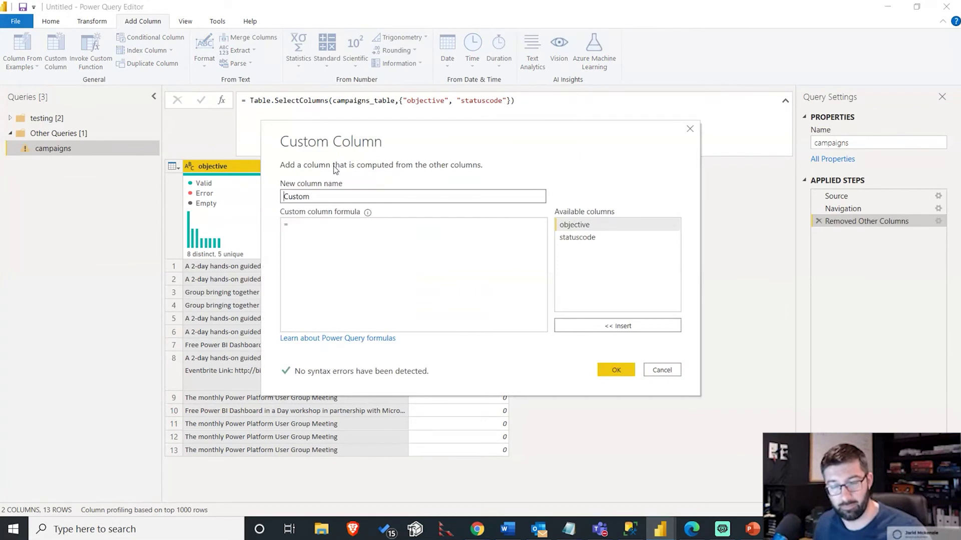
pyautogui.moveTo(332, 201); pyautogui.dragTo(280, 198)
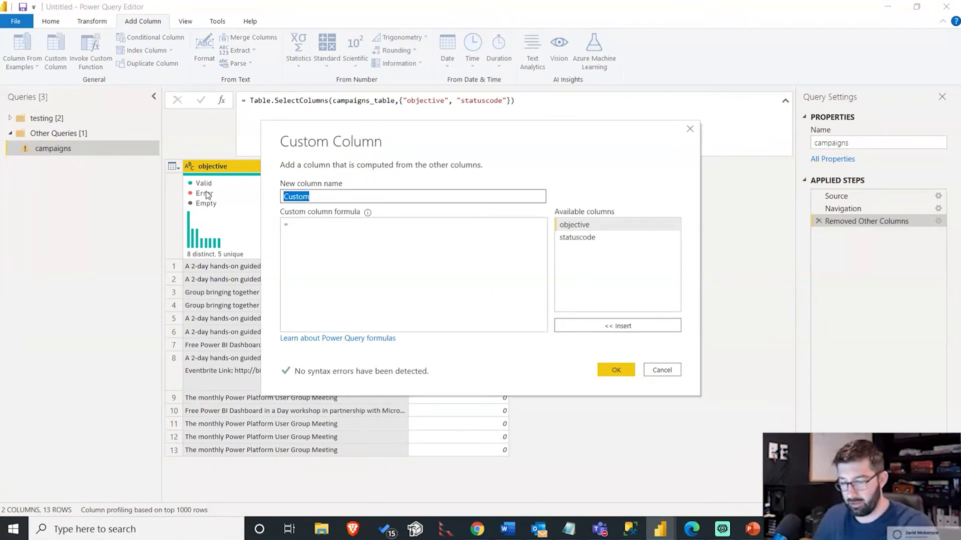
pyautogui.write('Status')
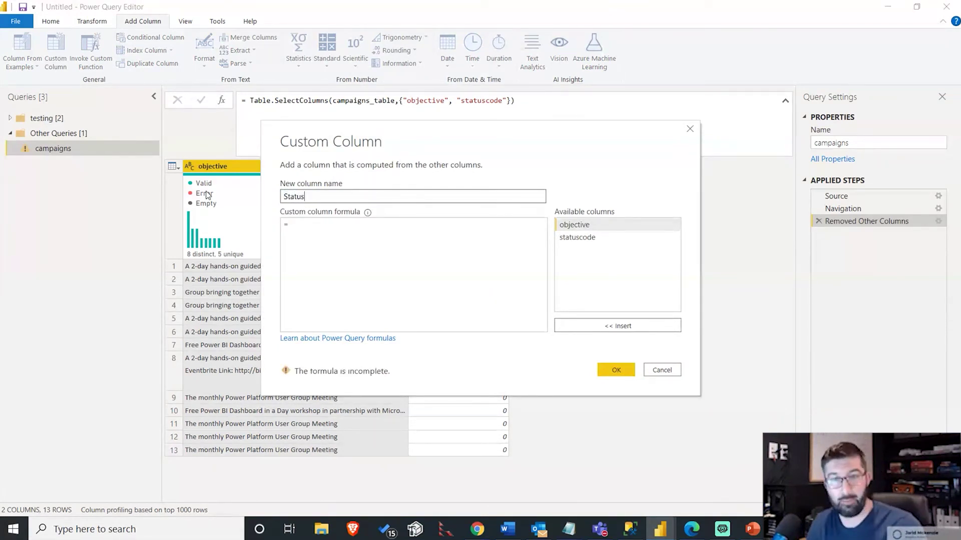
pyautogui.write(' Code')
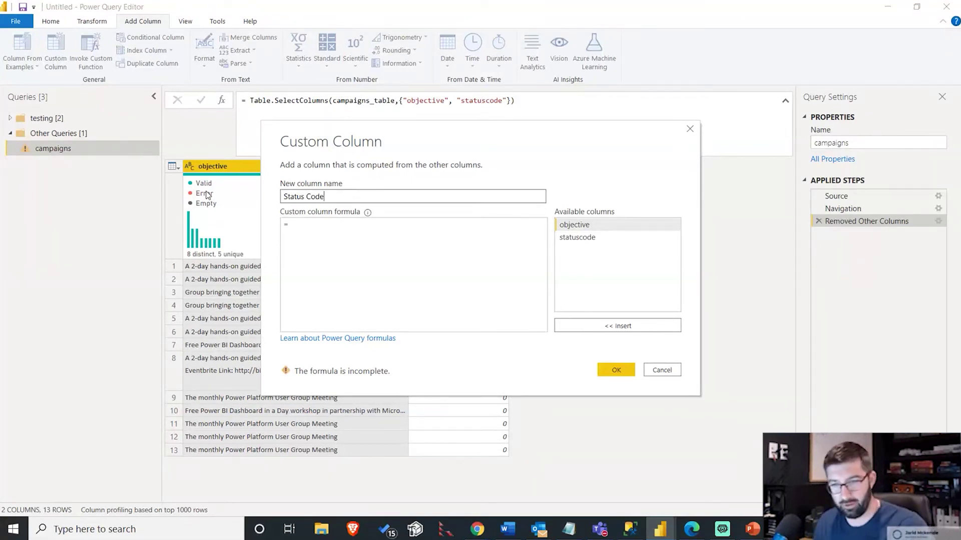
pyautogui.click(318, 233)
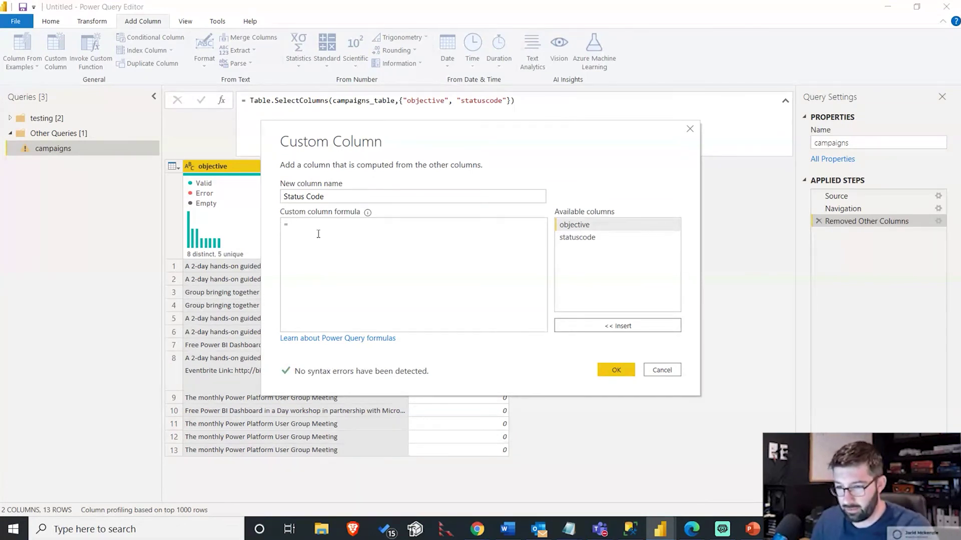
pyautogui.hotkey('ctrl', 'a')
pyautogui.write('Value.')
pyautogui.hotkey('ctrl', 'a')
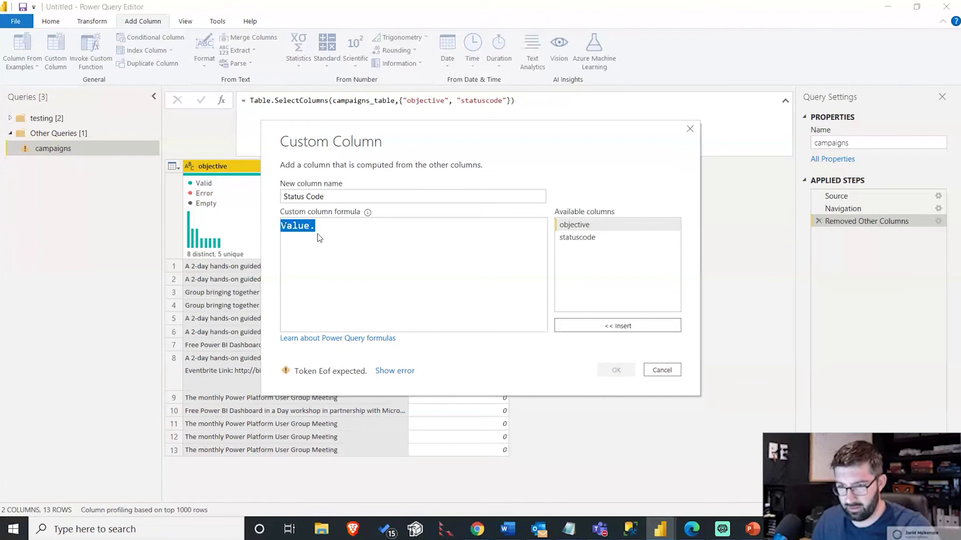
pyautogui.write('=')
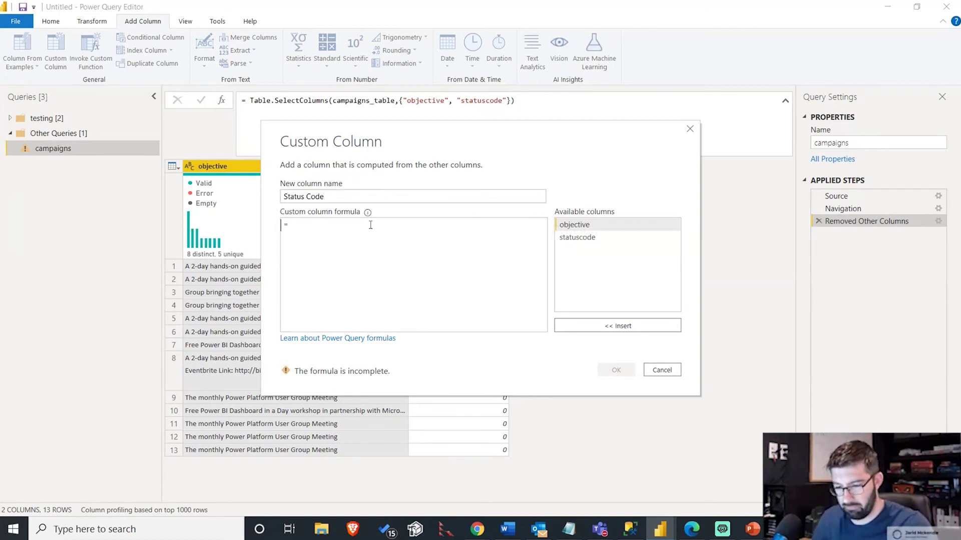
pyautogui.press('Tab')
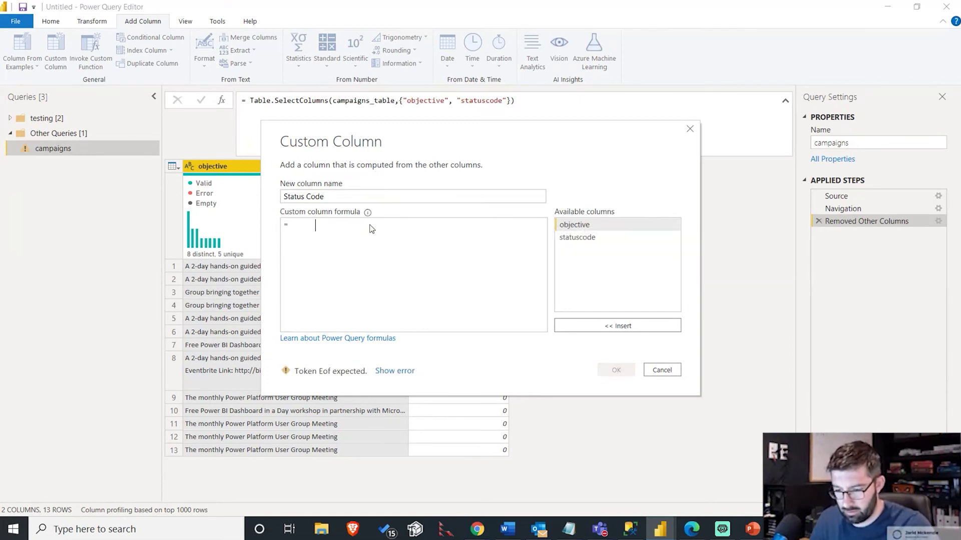
pyautogui.press('Tab')
pyautogui.press('Tab')
pyautogui.press('Tab')
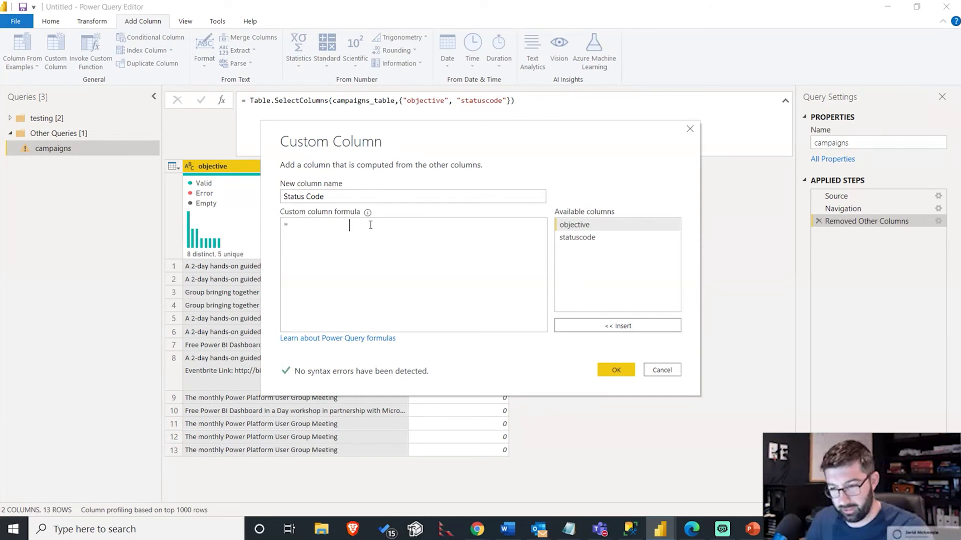
pyautogui.doubleClick(371, 228)
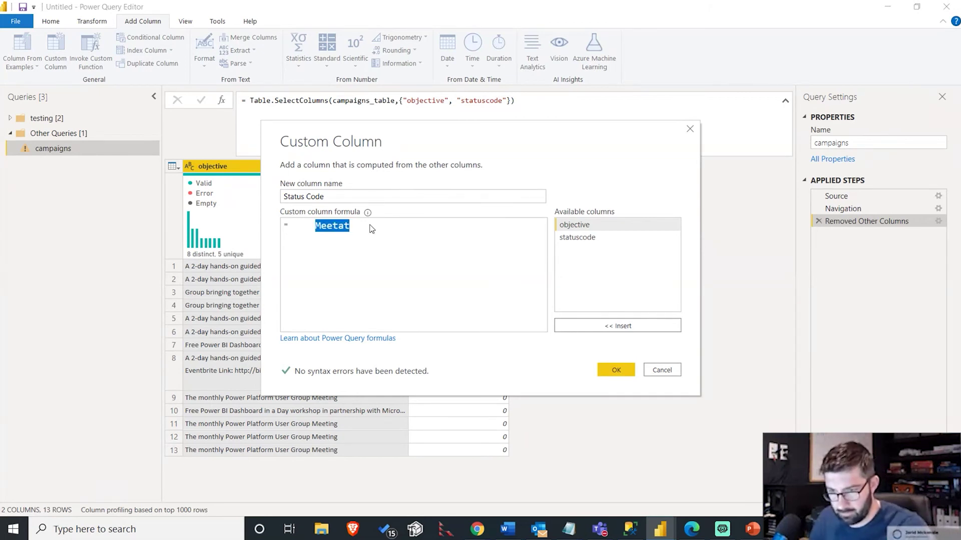
pyautogui.press('BackSpace')
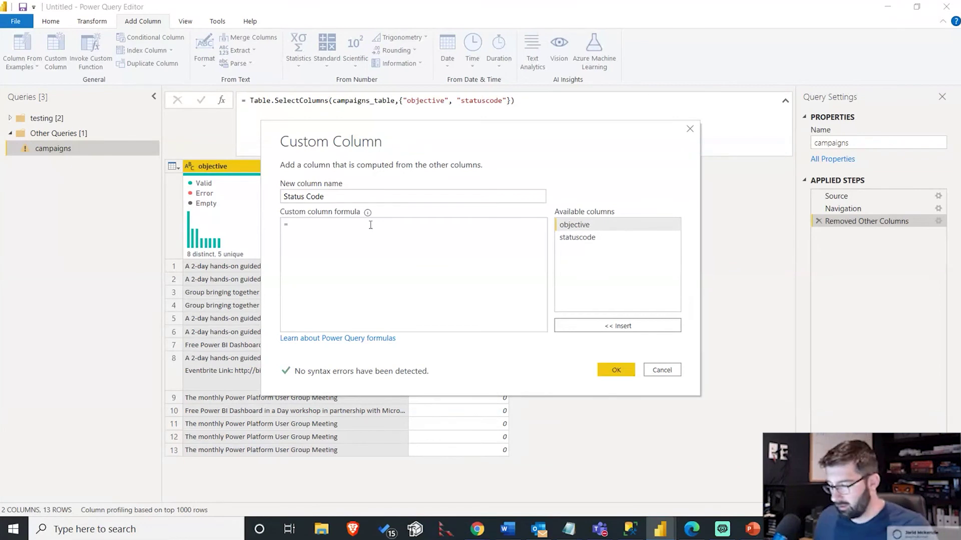
pyautogui.hotkey('ctrl', 'z')
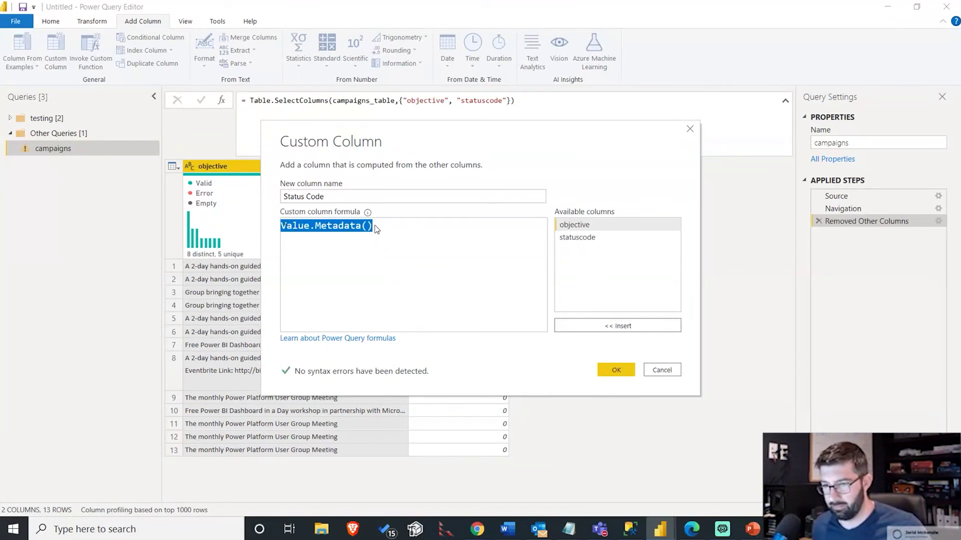
pyautogui.write('=')
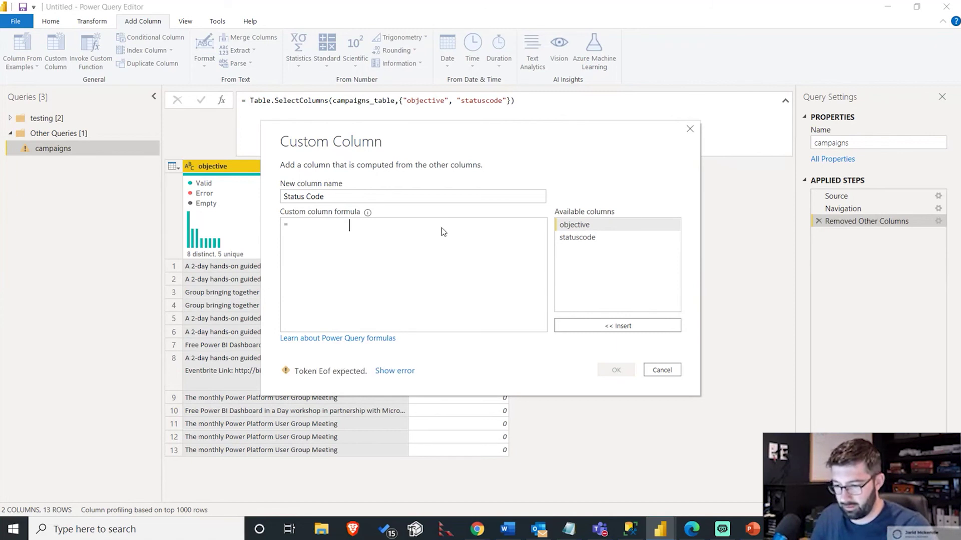
pyautogui.hotkey('ctrl', 'z')
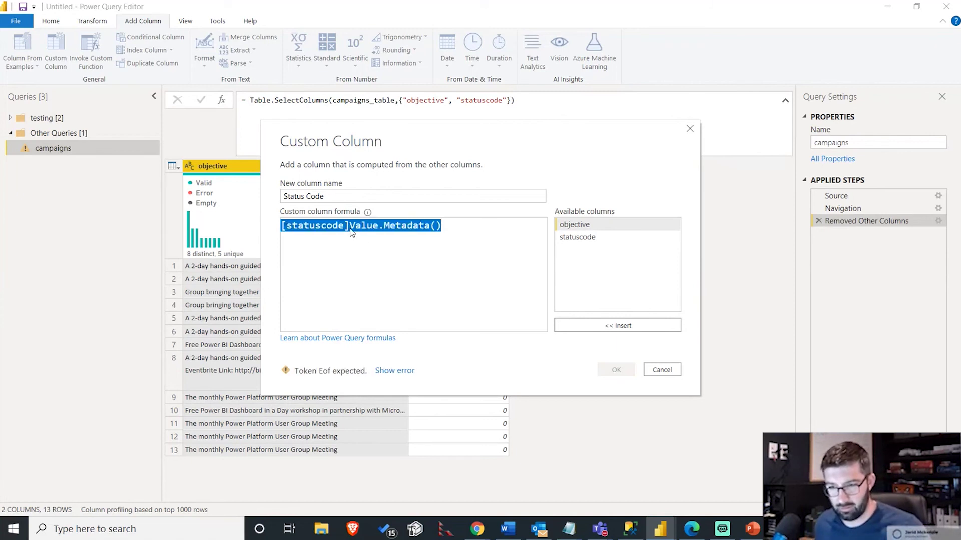
pyautogui.hotkey('ctrl', 'z')
pyautogui.hotkey('ctrl', 'z')
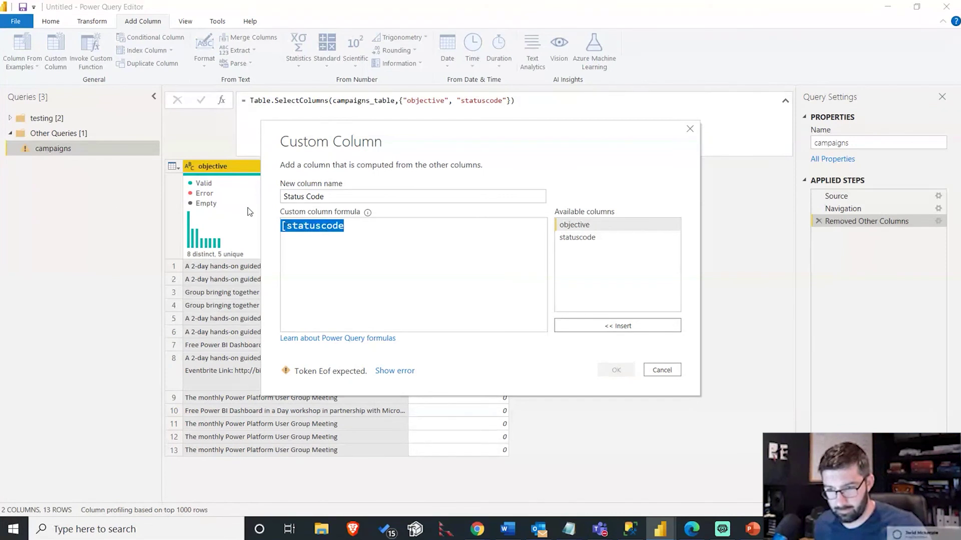
pyautogui.hotkey('ctrl', 'z')
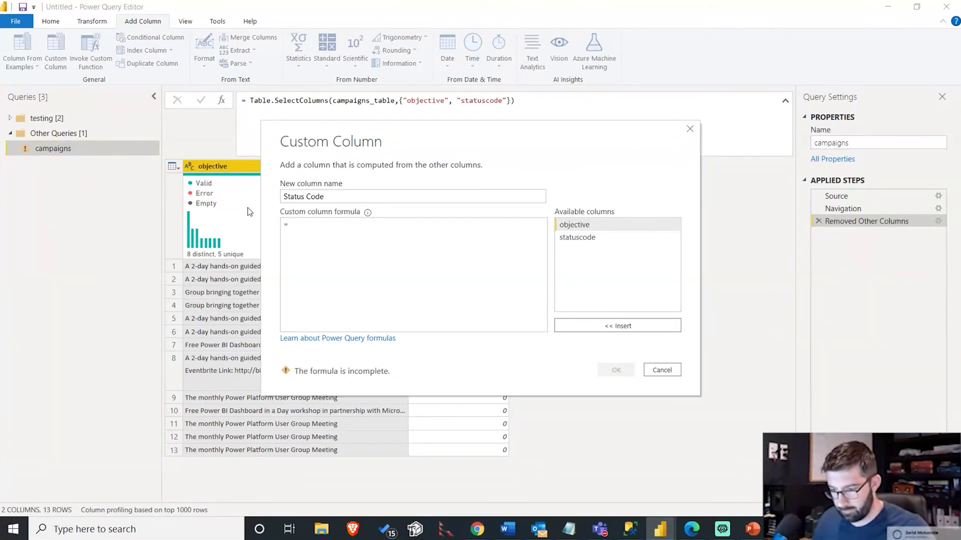
pyautogui.hotkey('ctrl', 'y')
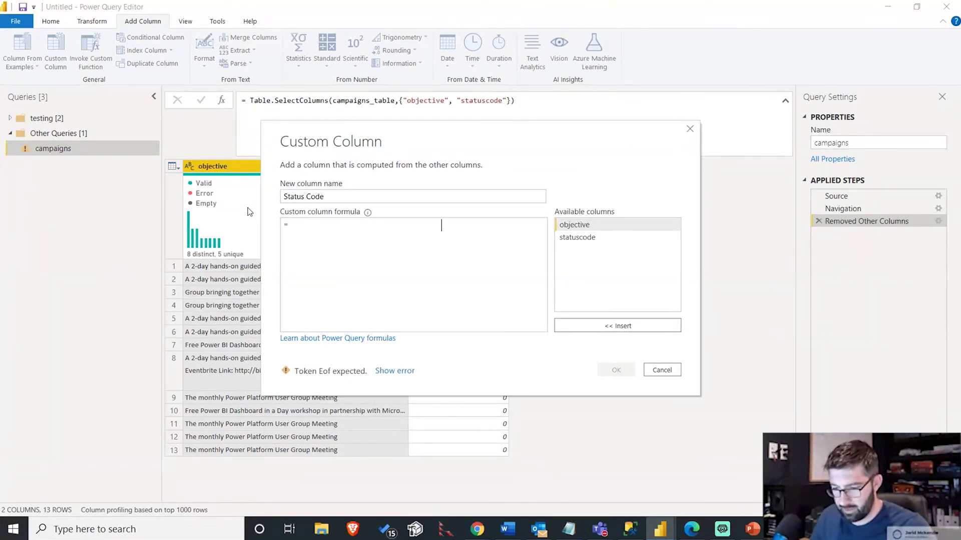
pyautogui.hotkey('ctrl', 'a')
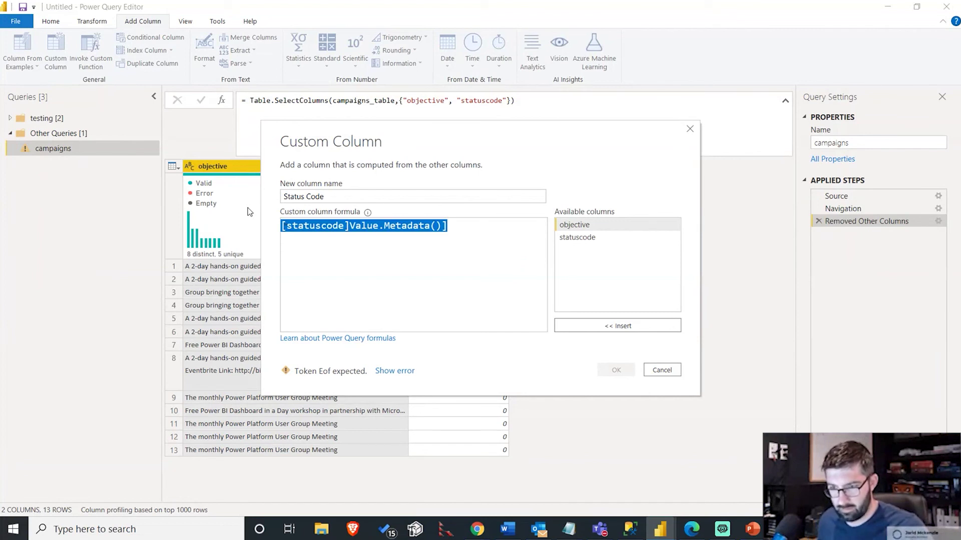
pyautogui.write('=')
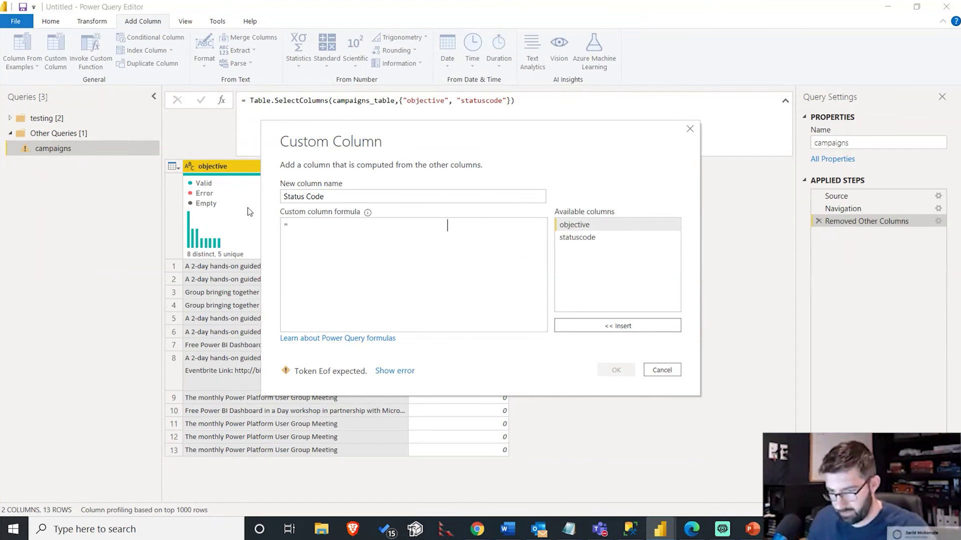
pyautogui.hotkey('ctrl', 'z')
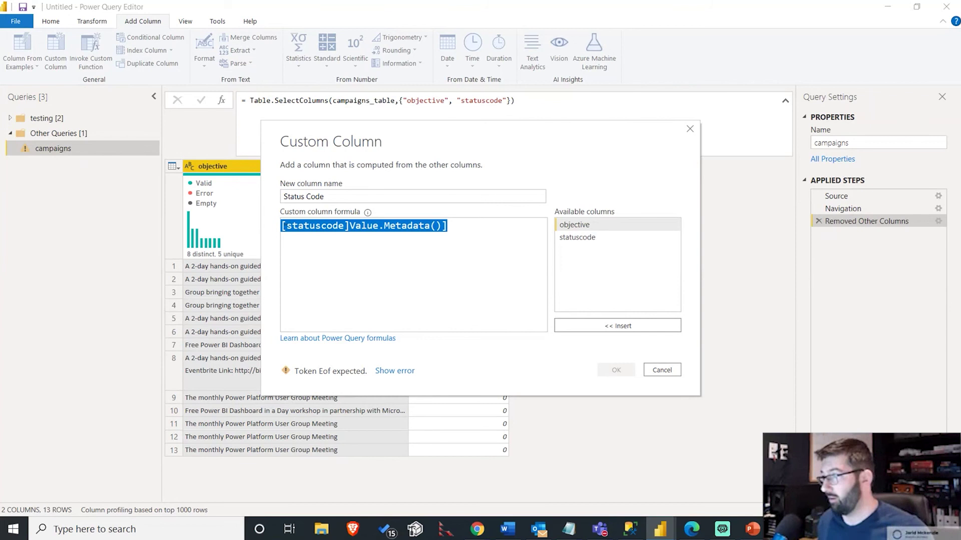
pyautogui.hotkey('ctrl', 'y')
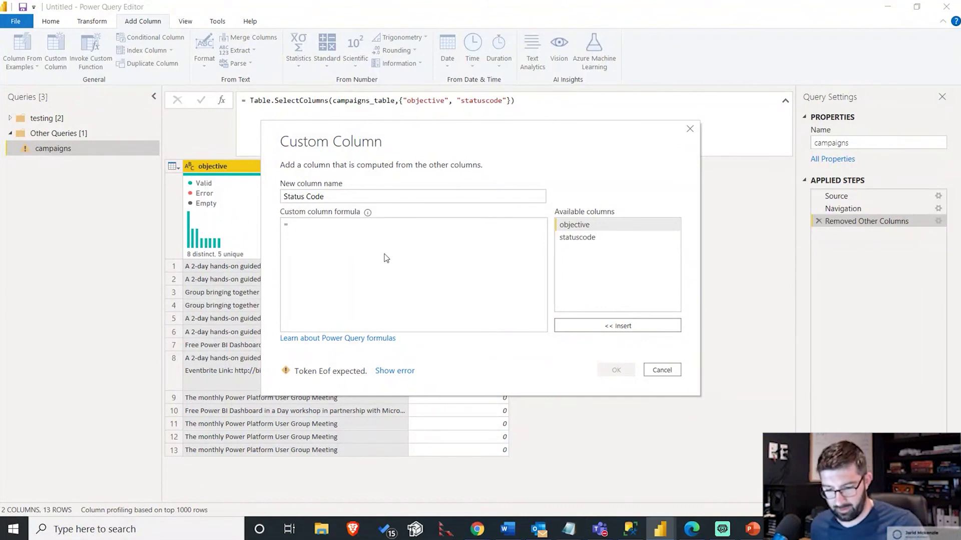
pyautogui.hotkey('ctrl', 'z')
pyautogui.hotkey('ctrl', 'y')
# Use Value.Metadata([statuscode])[OData.Community.Display.V1.FormattedValue]? as the formula and confirm.
pyautogui.hotkey('ctrl', 'z')
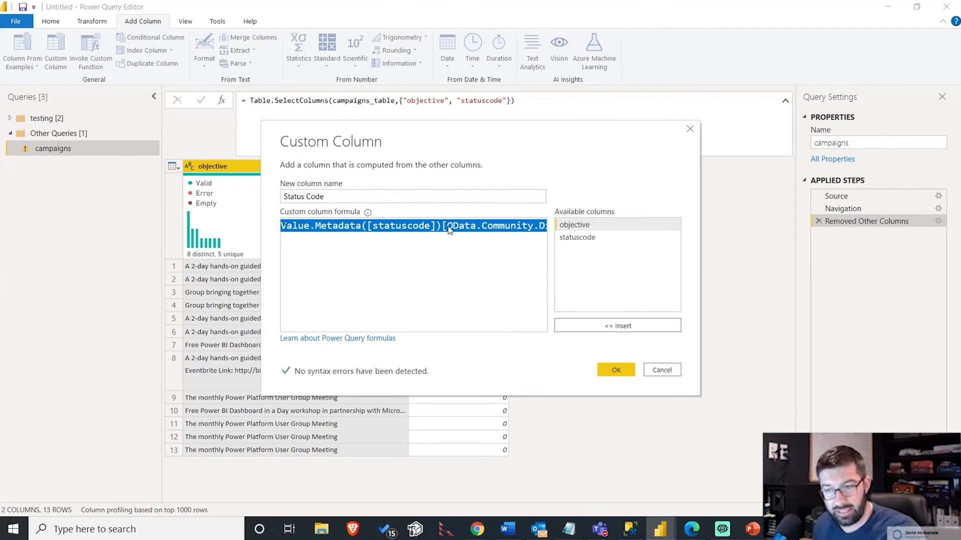
pyautogui.press('BackSpace')
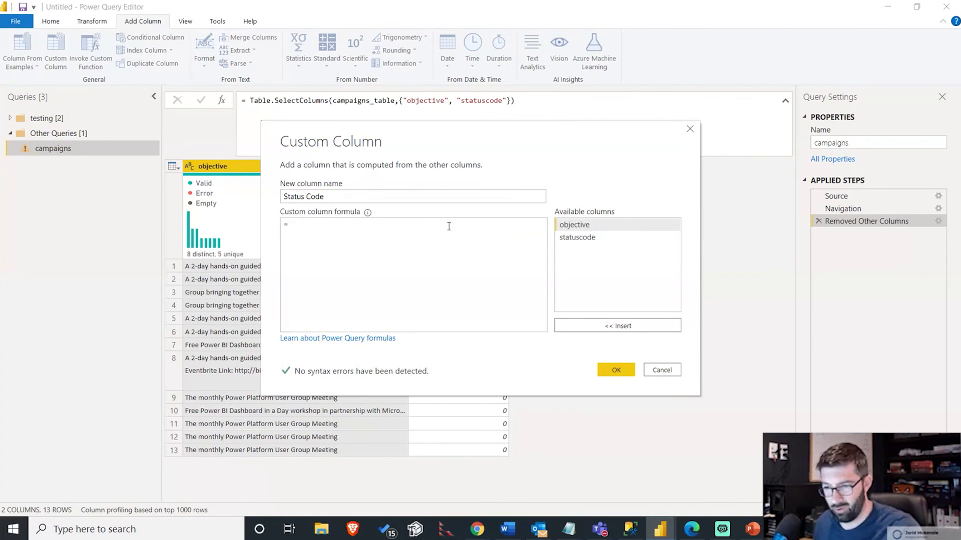
pyautogui.hotkey('ctrl', 'z')
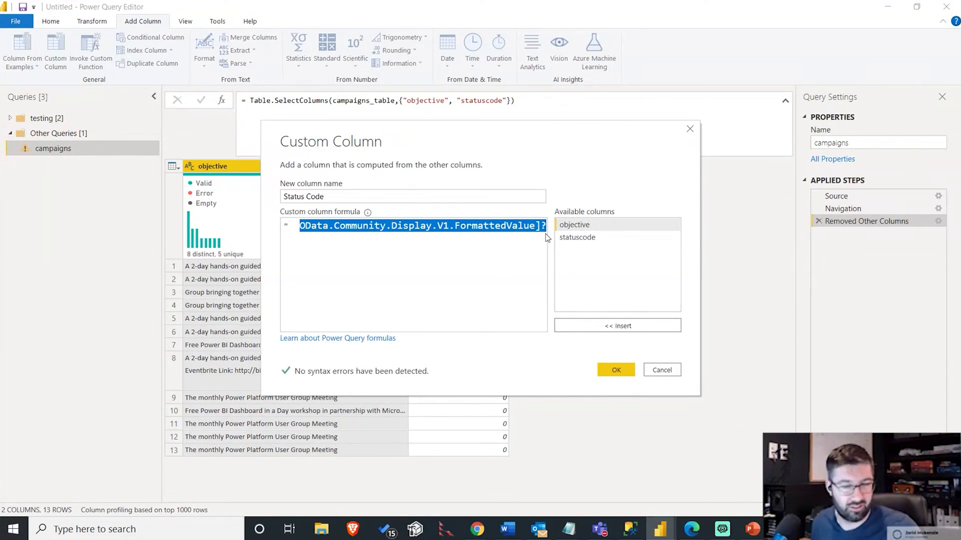
pyautogui.click(616, 371)
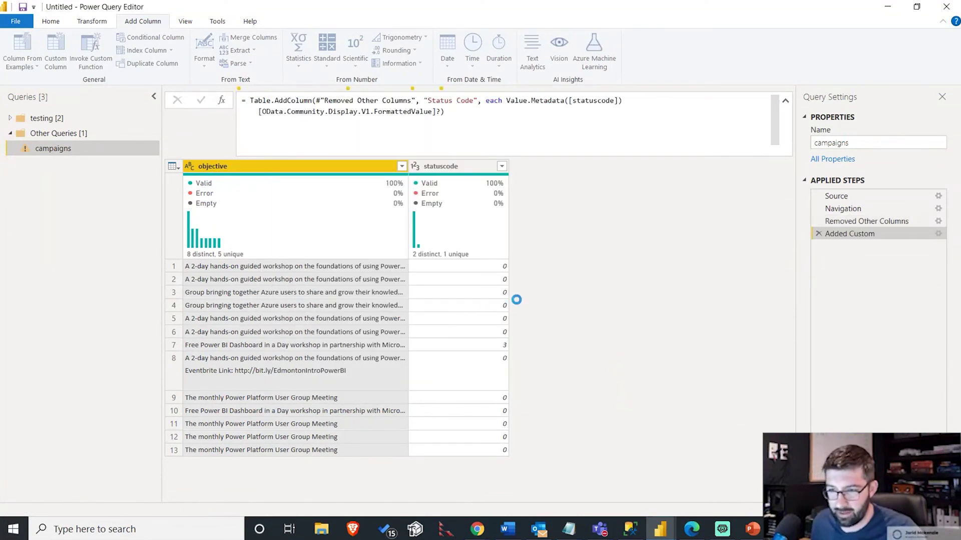
# Remove the numeric statuscode column, leaving objective and the Proposed/Completed Status Code labels.
pyautogui.moveTo(446, 111); pyautogui.dragTo(509, 106)
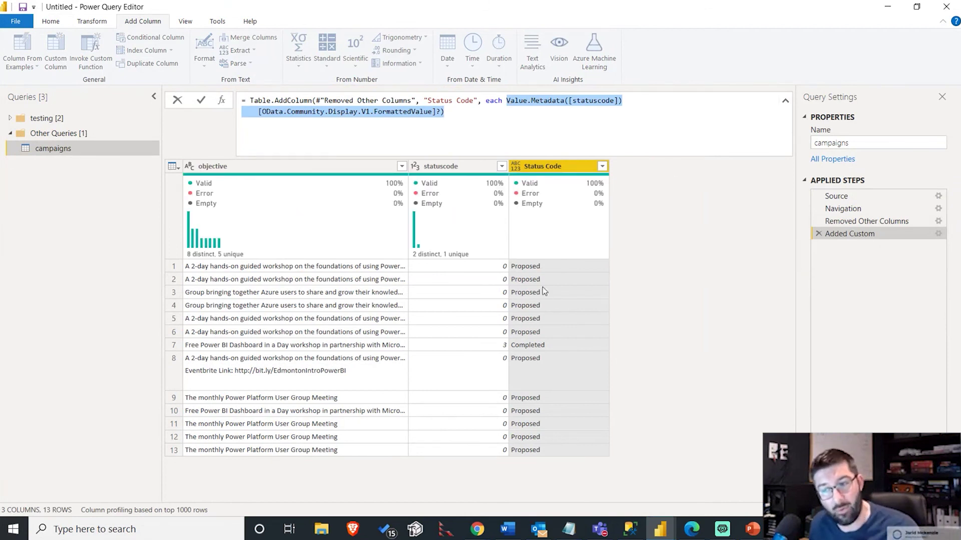
pyautogui.press('Escape')
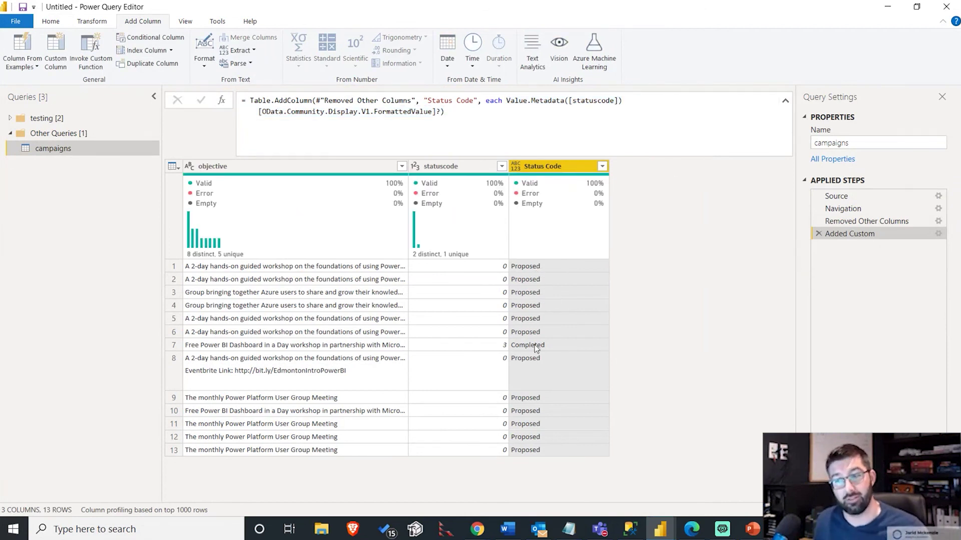
pyautogui.click(460, 166)
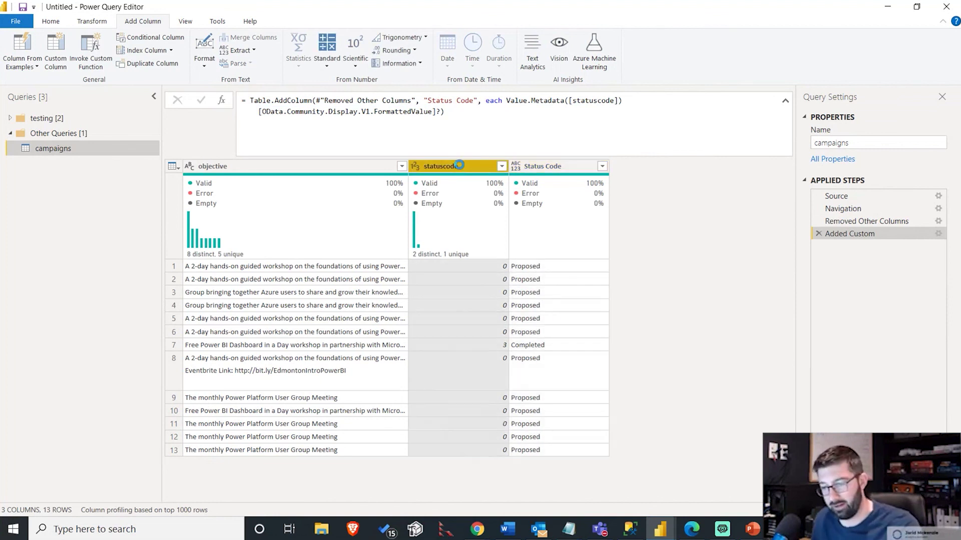
pyautogui.press('Delete')
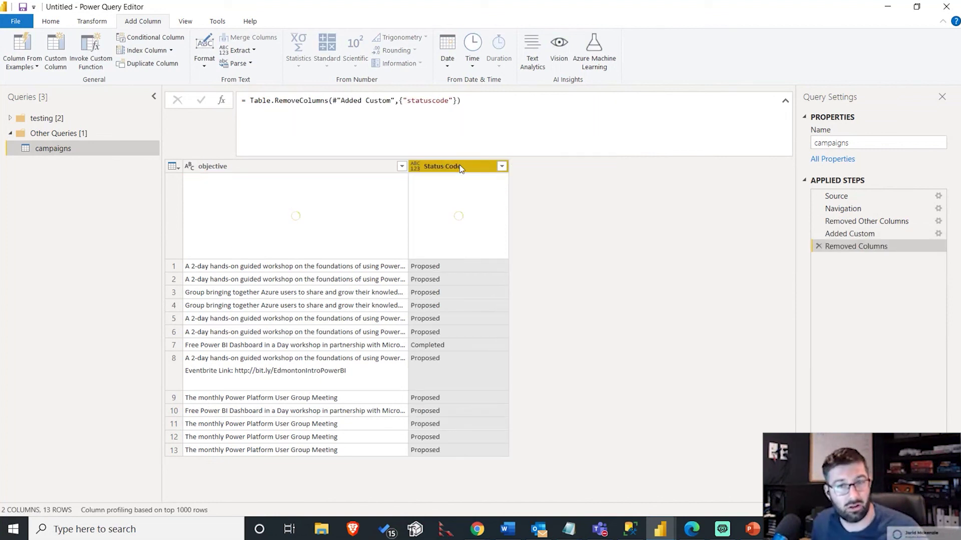